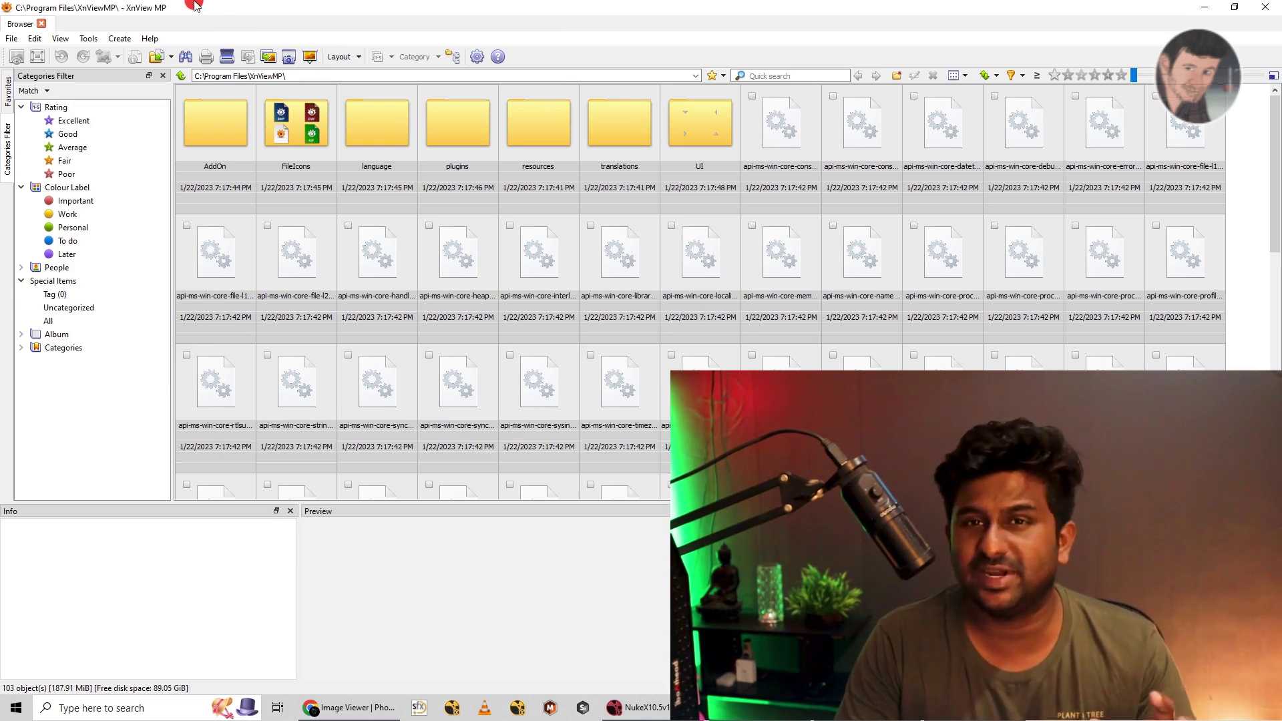
Step: Hide the browser, go to the desktop, and open the XnViewMP folder there
left_click(378, 713)
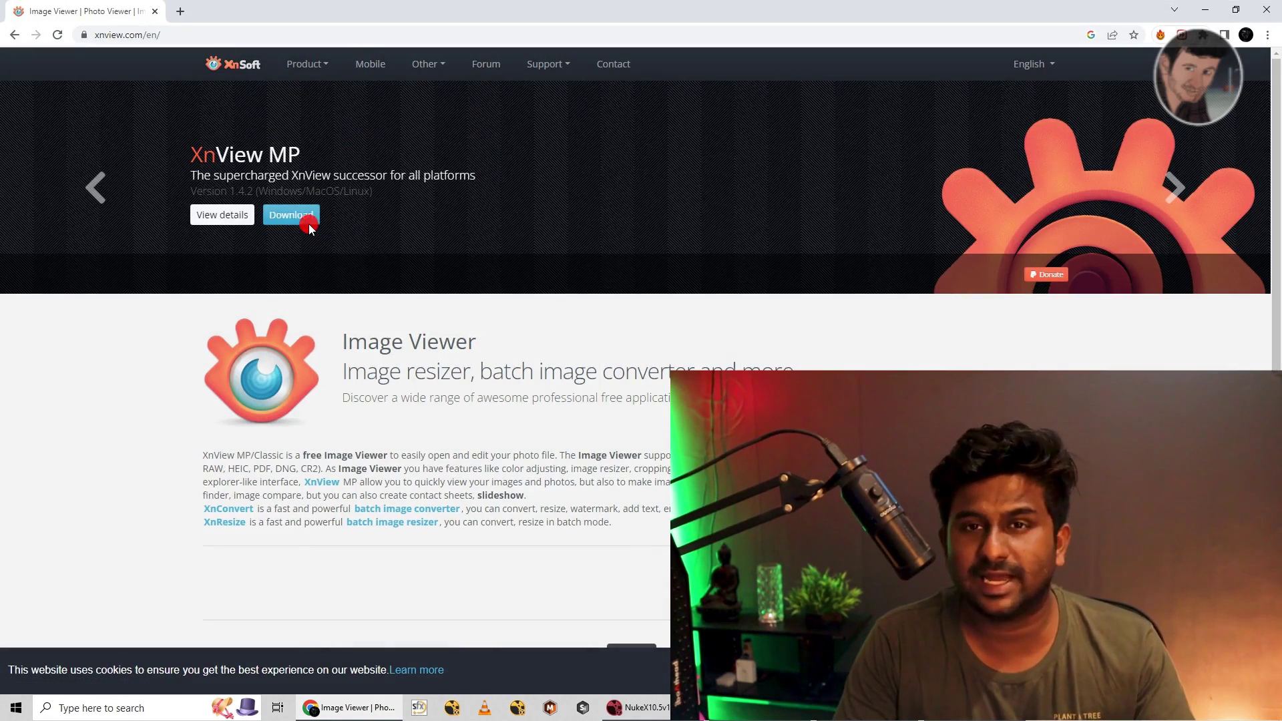
left_click(1196, 15)
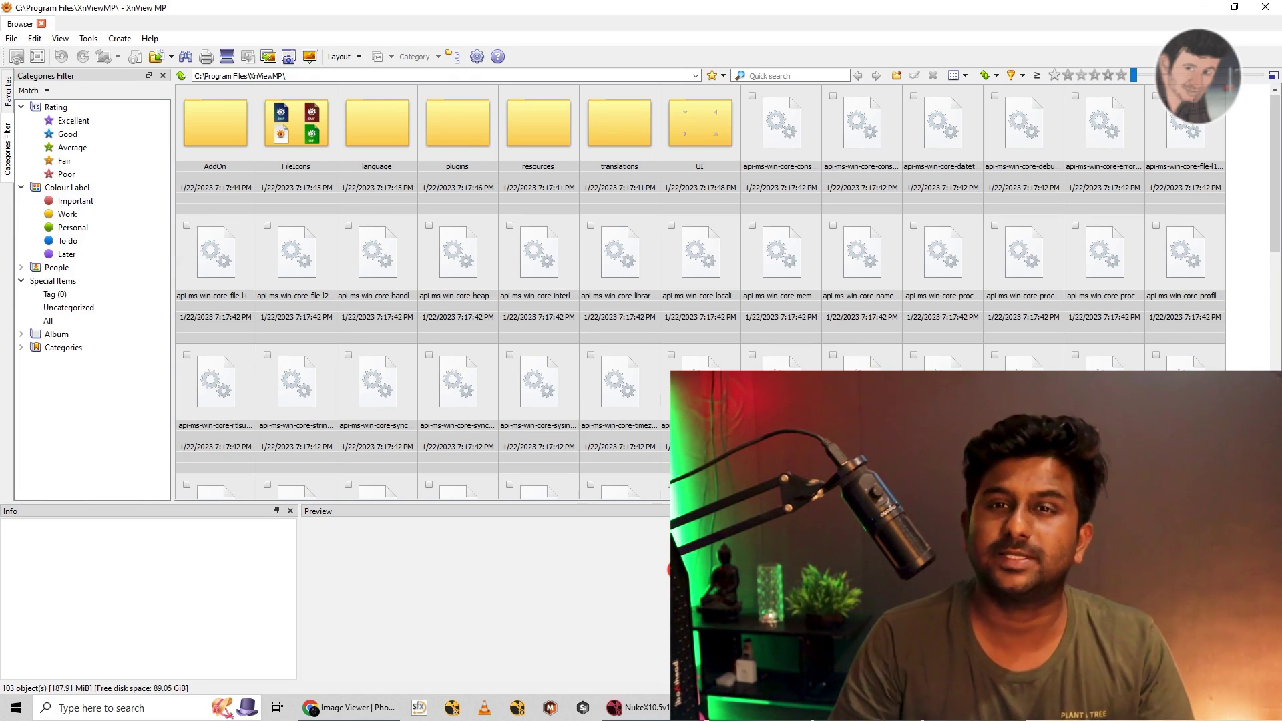
key("super+d")
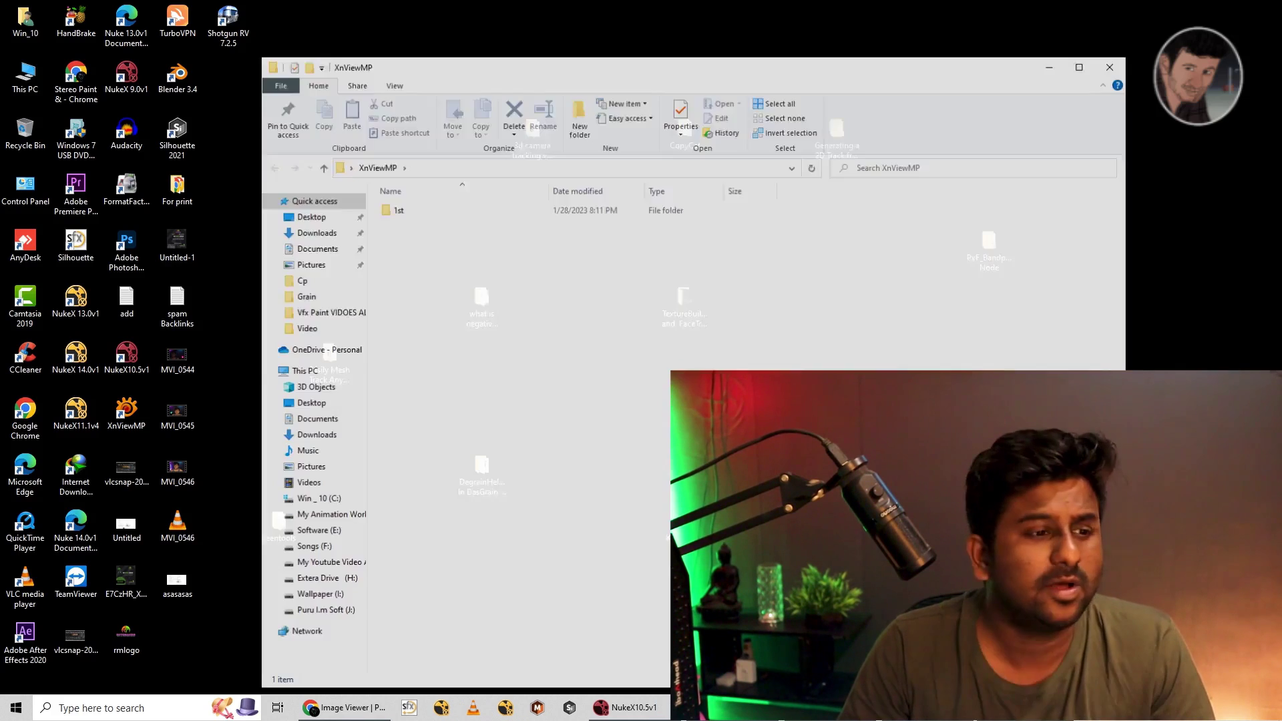
left_click_drag(665, 534, 686, 532)
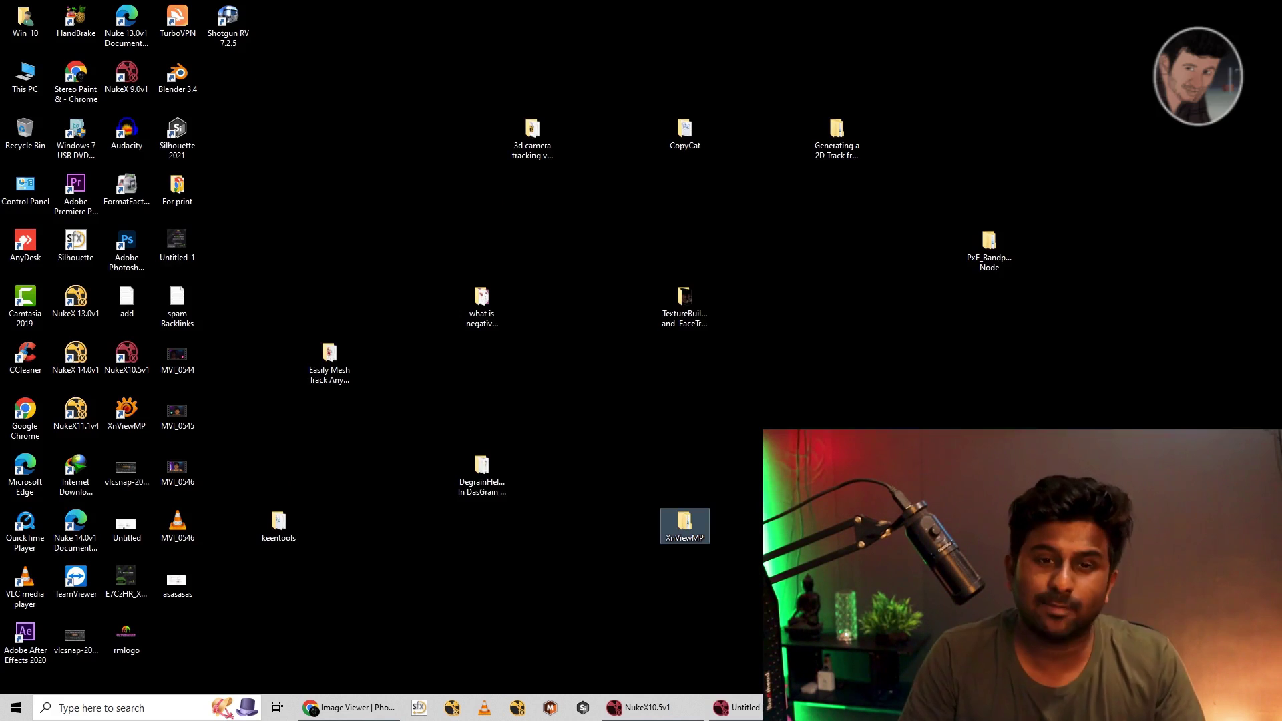
double_click(686, 532)
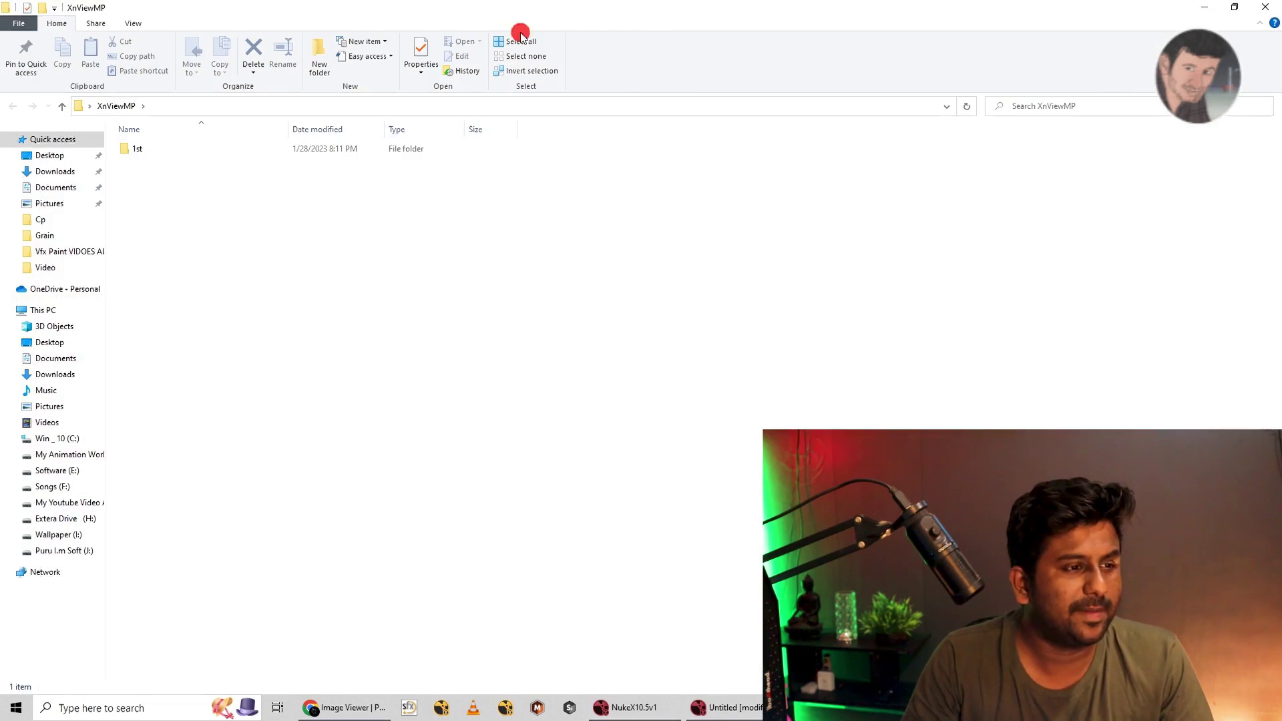
Step: Open the 1st folder in List view and launch its first PNG frame in RV
left_click_drag(521, 10, 828, 160)
double_click(788, 307)
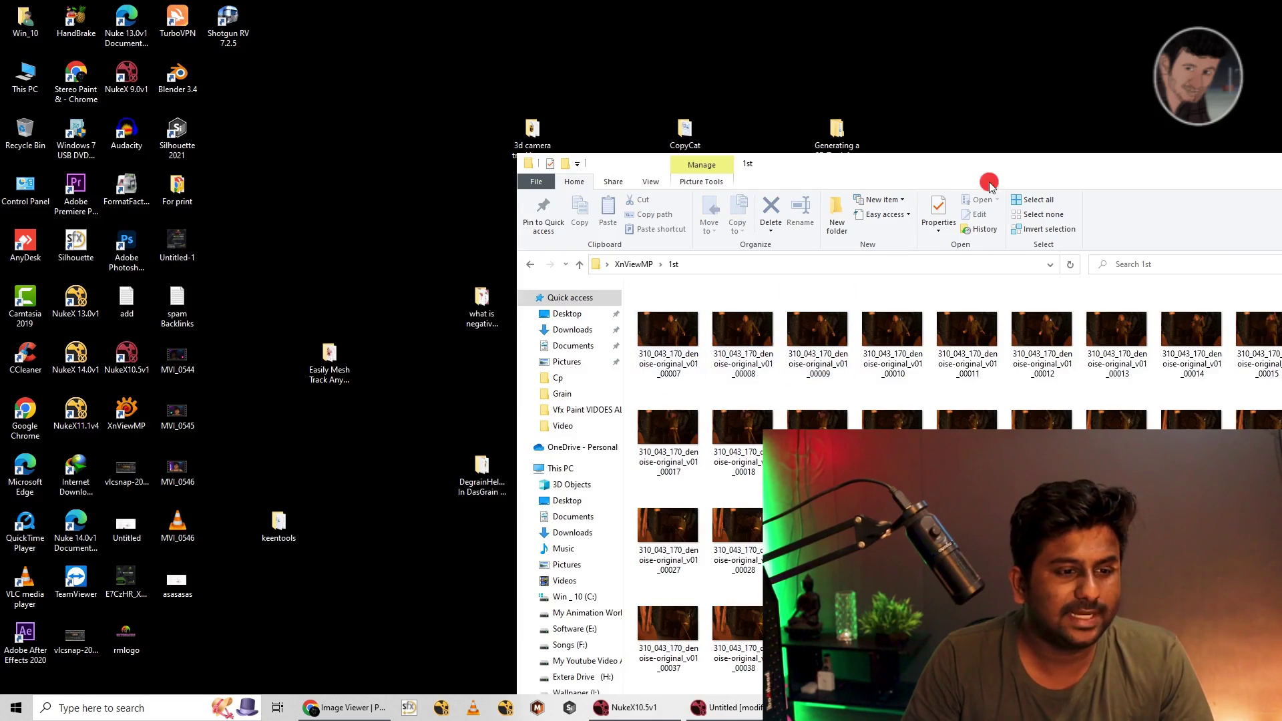
left_click_drag(935, 163, 808, 81)
right_click(879, 364)
mouse_move(932, 372)
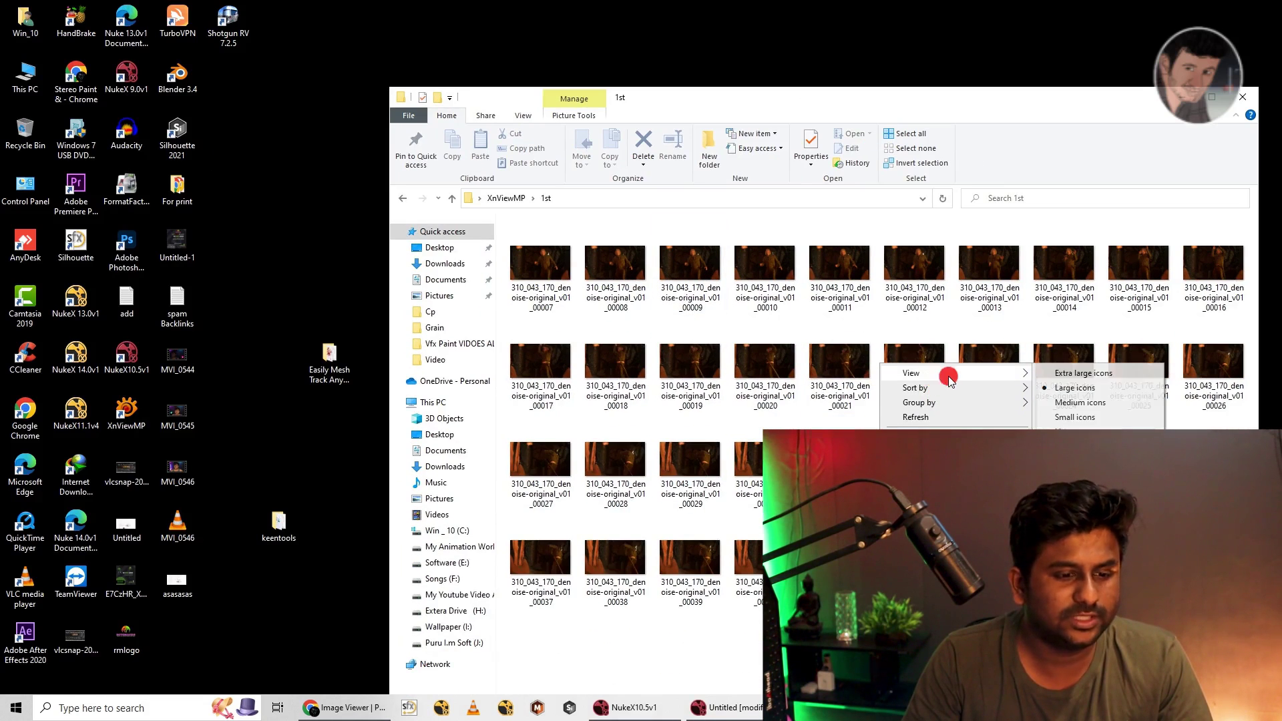
left_click(1082, 428)
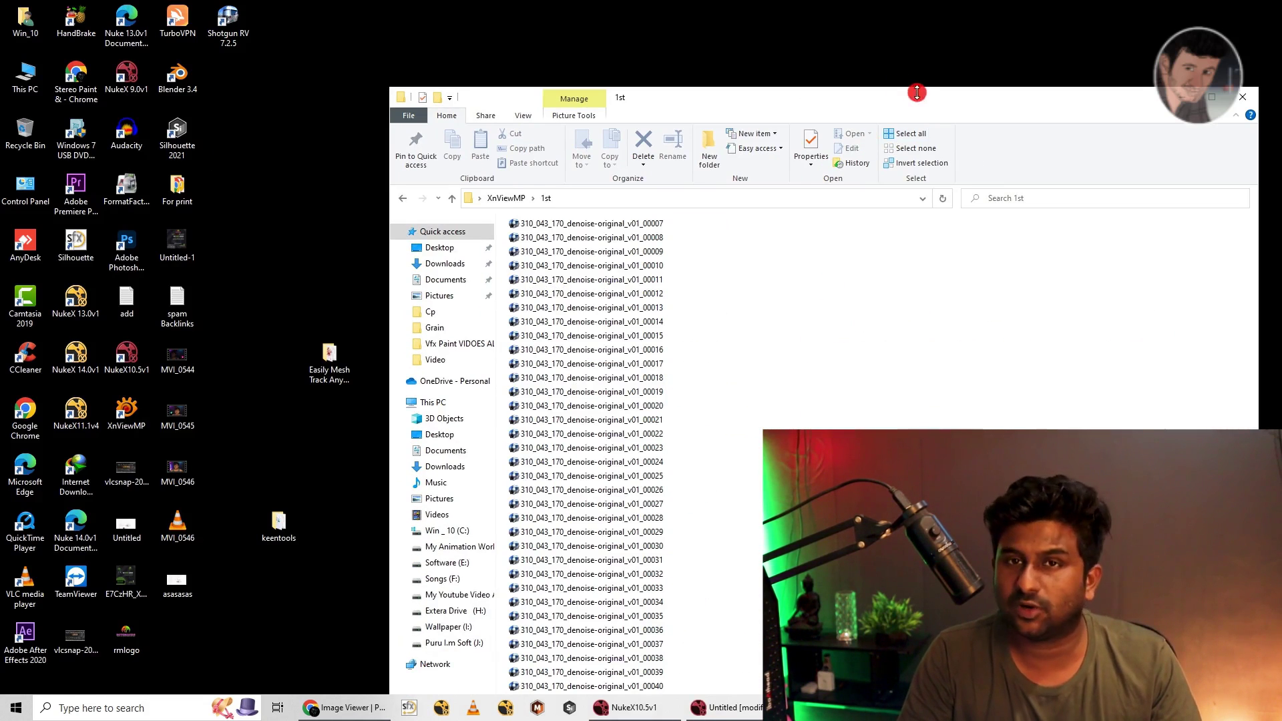
left_click_drag(916, 92, 908, 26)
double_click(634, 158)
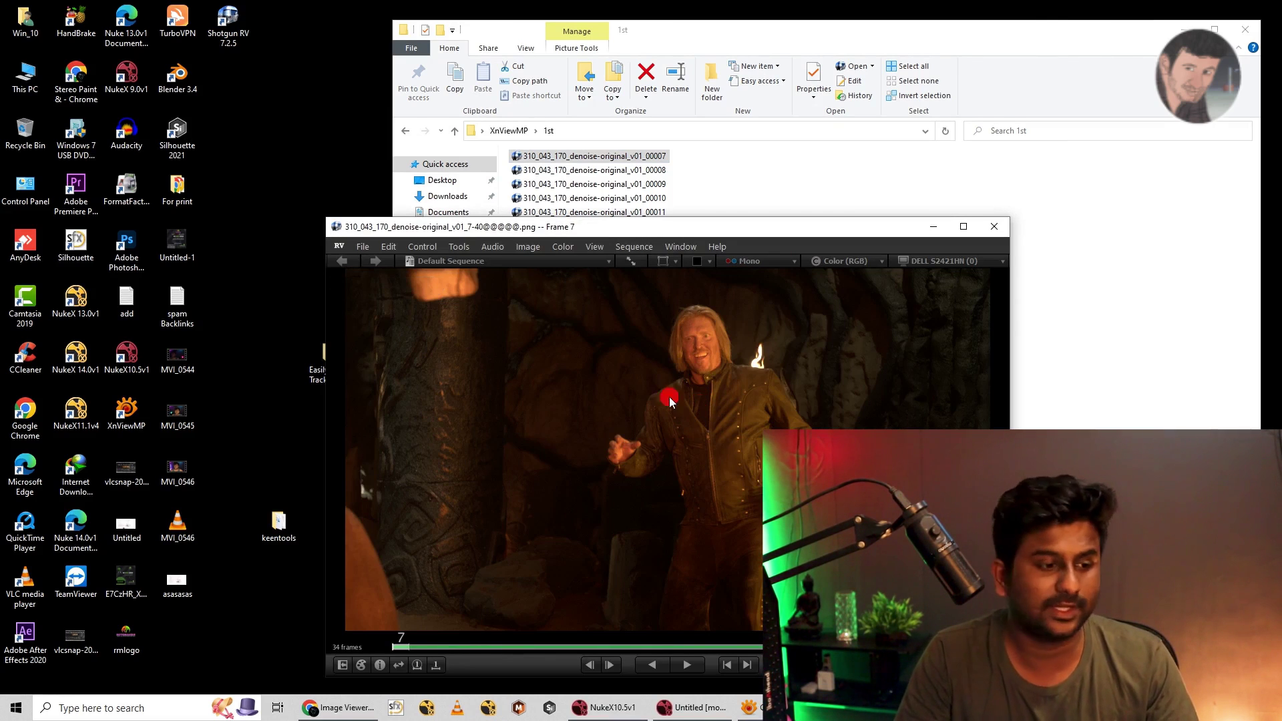
Step: Scrub the RV timeline to frame 33 and back to frame 7, then close RV
left_click_drag(531, 423, 993, 425)
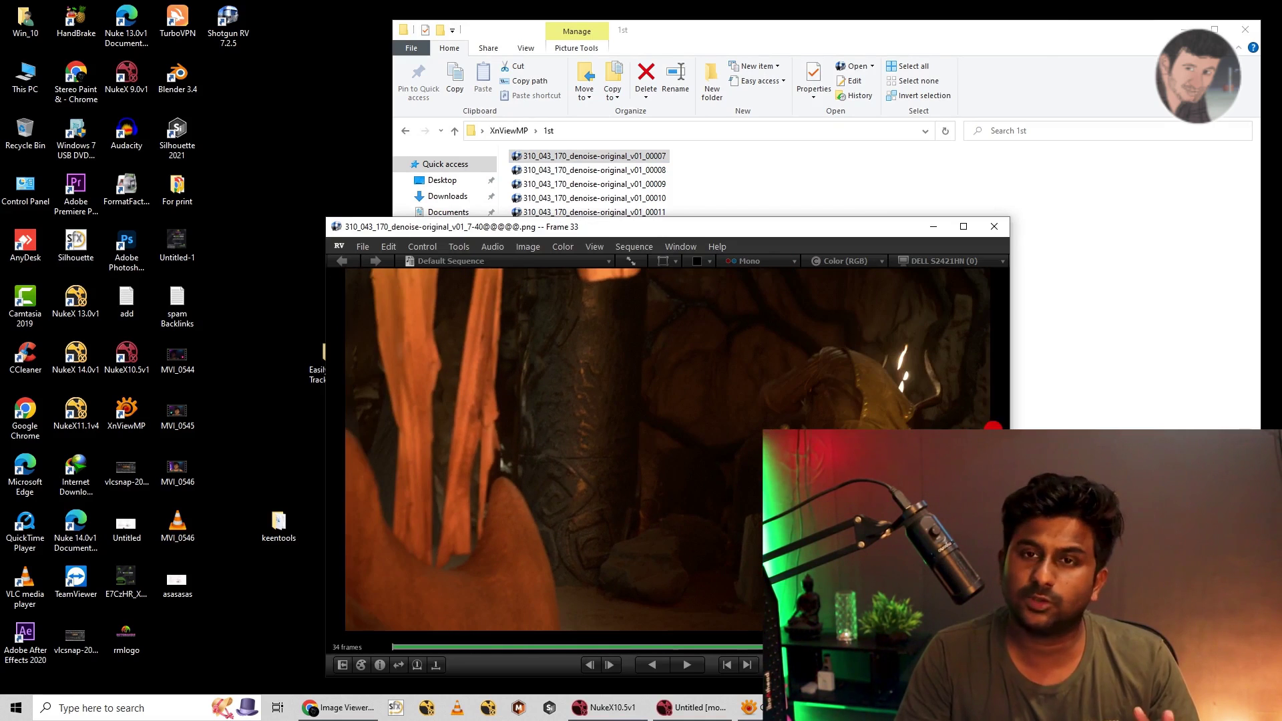
left_click_drag(712, 441, 268, 444)
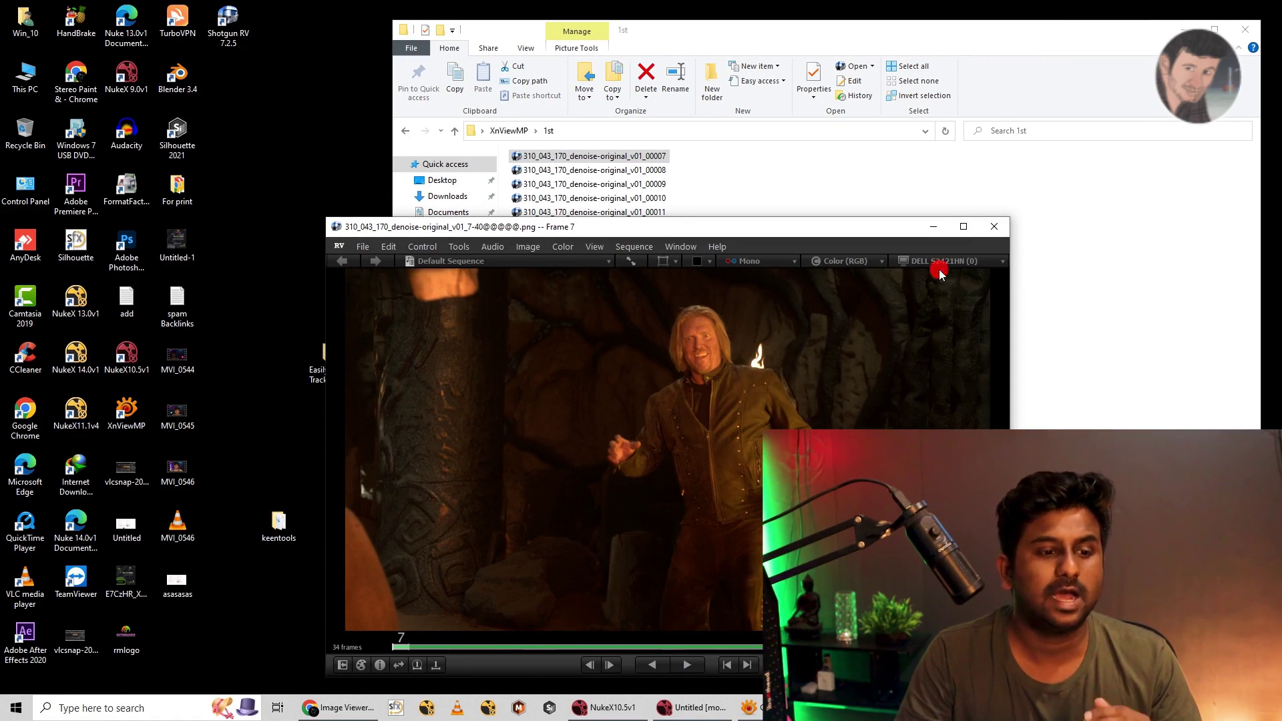
left_click(995, 228)
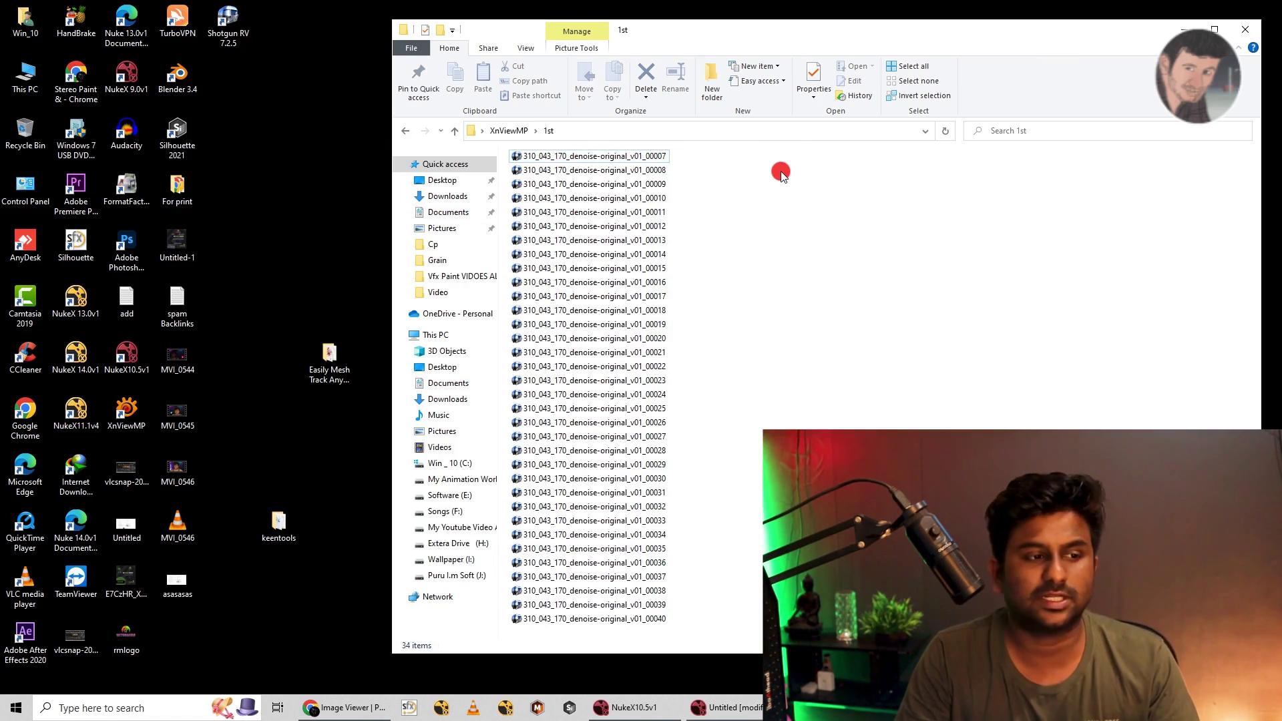
Step: Select the full path of the 1st folder in the Explorer address bar
left_click(697, 138)
left_click(735, 181)
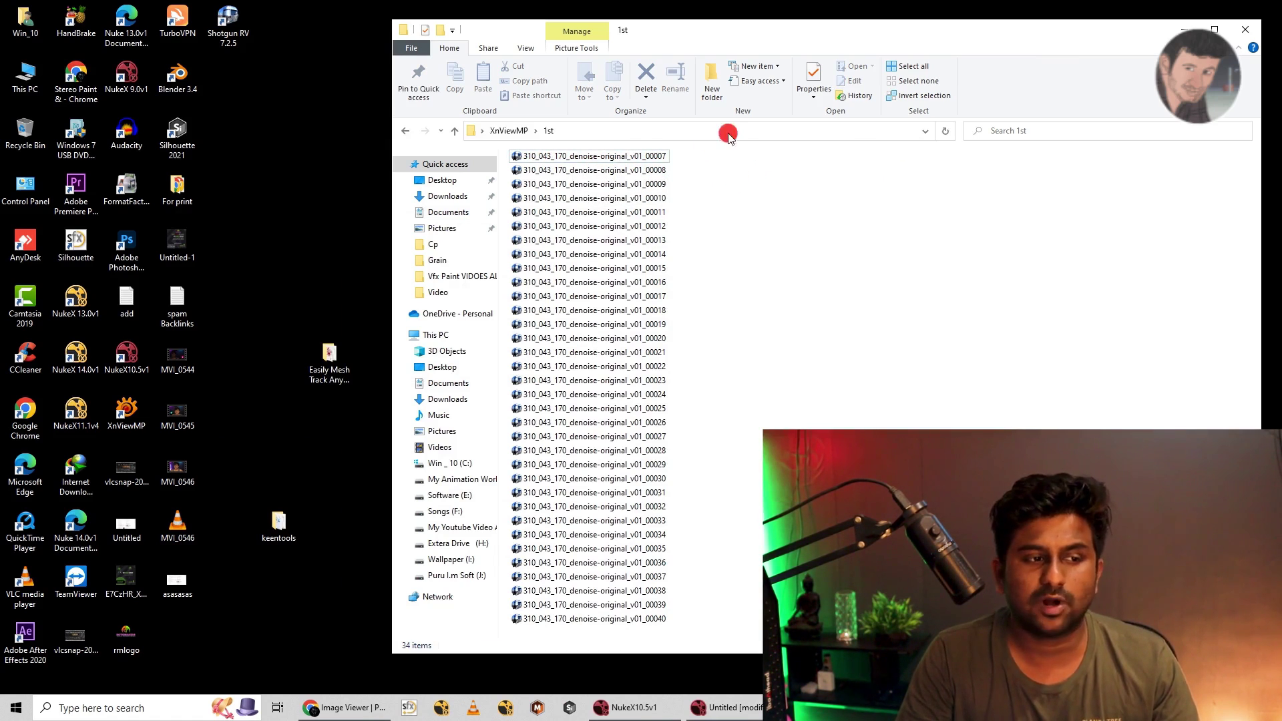
left_click(728, 132)
Step: Point XnView MP's path bar at the desktop XnViewMP\1st folder and select all 34 frames
left_click(804, 253)
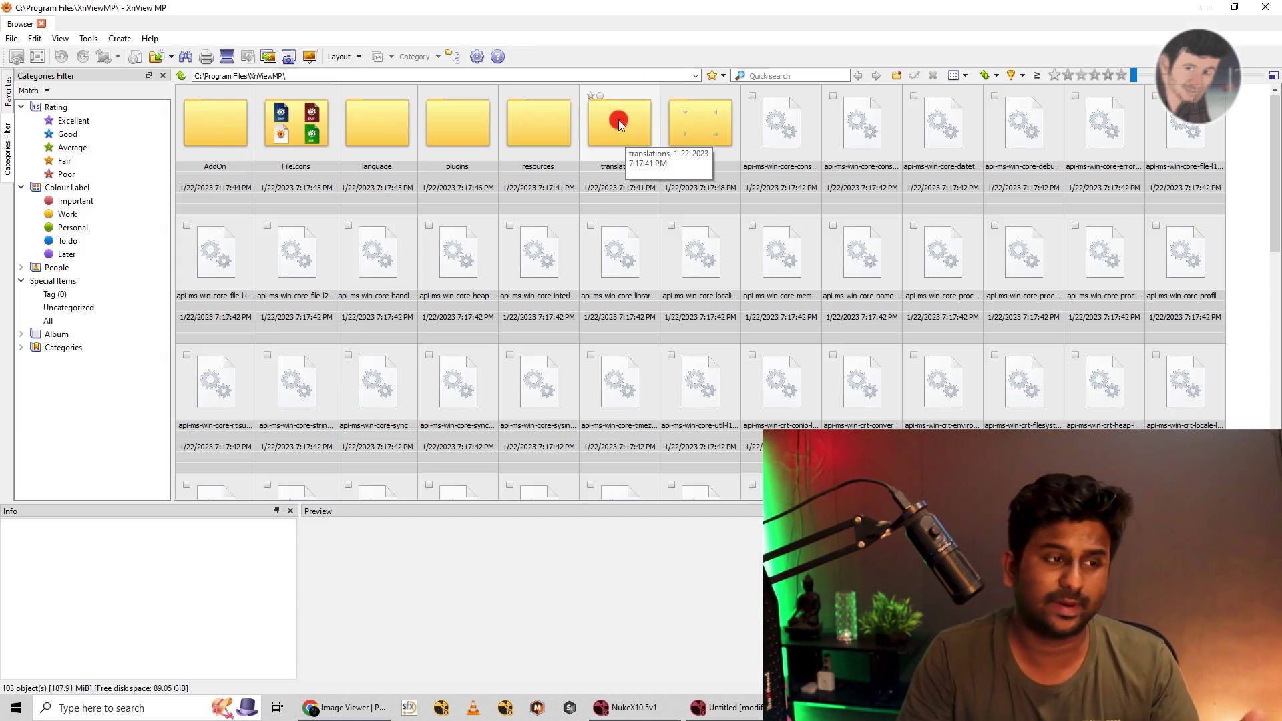
left_click(293, 76)
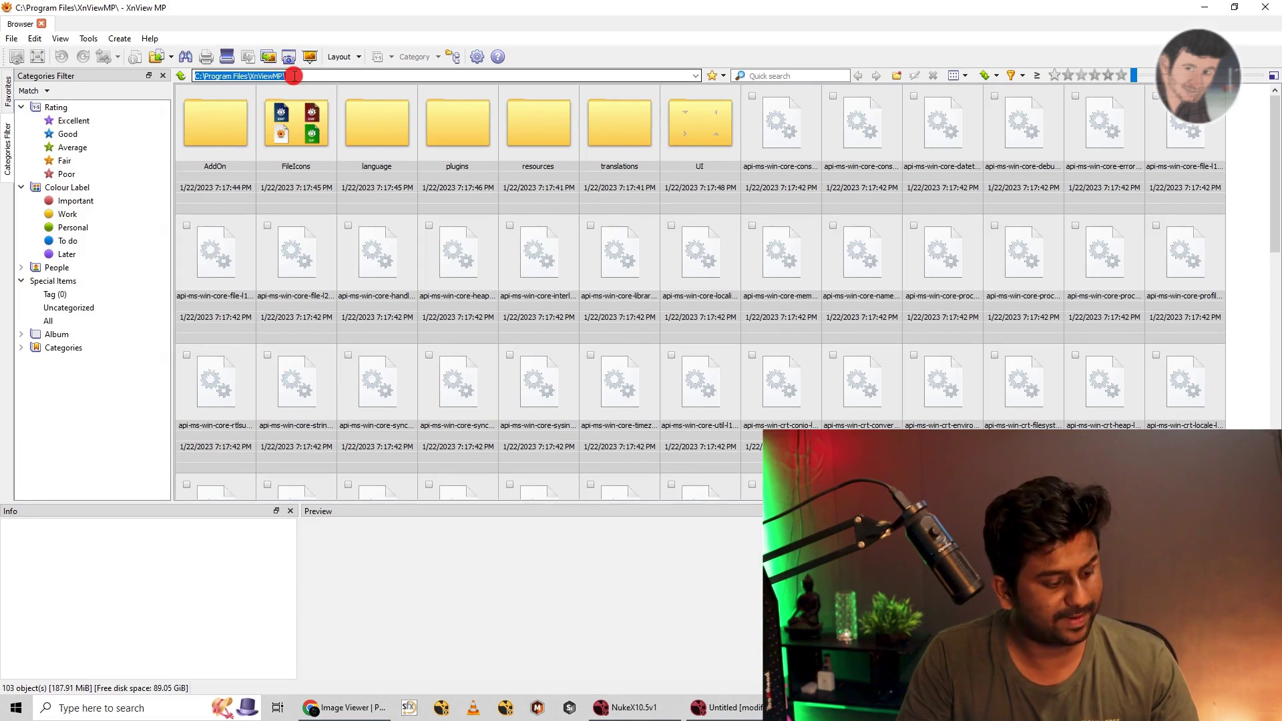
key("Return")
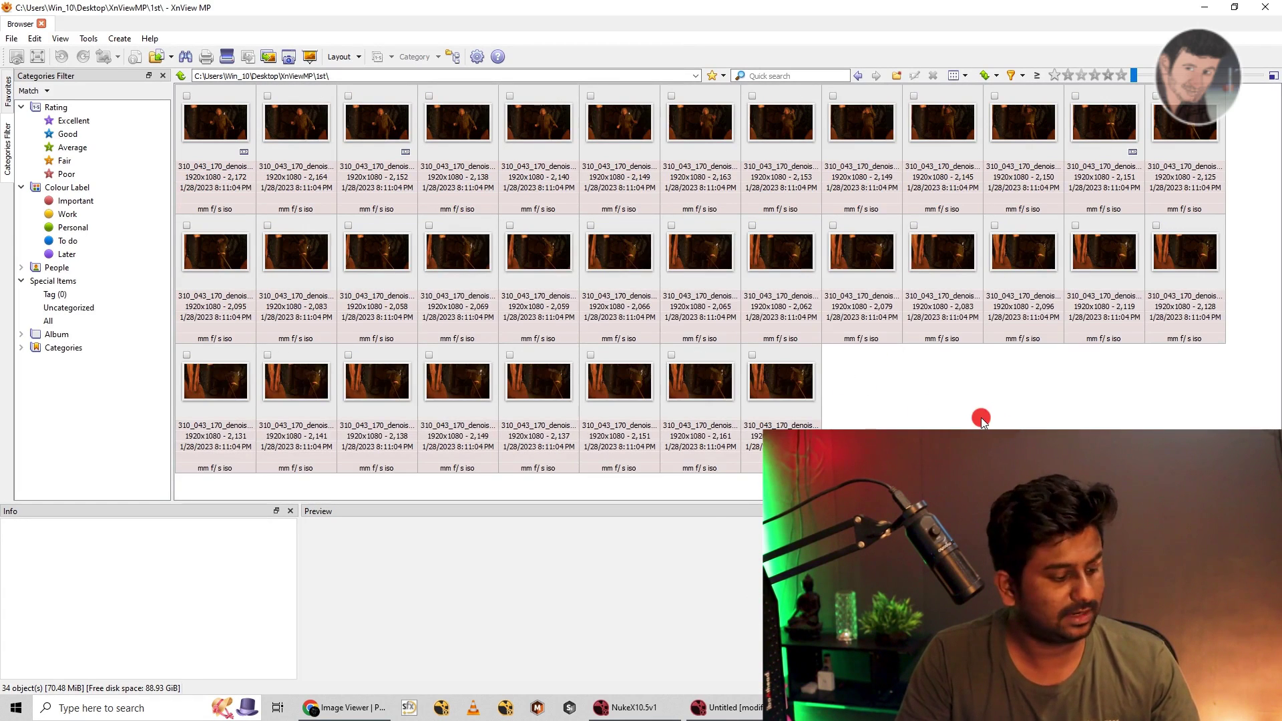
key("ctrl+a")
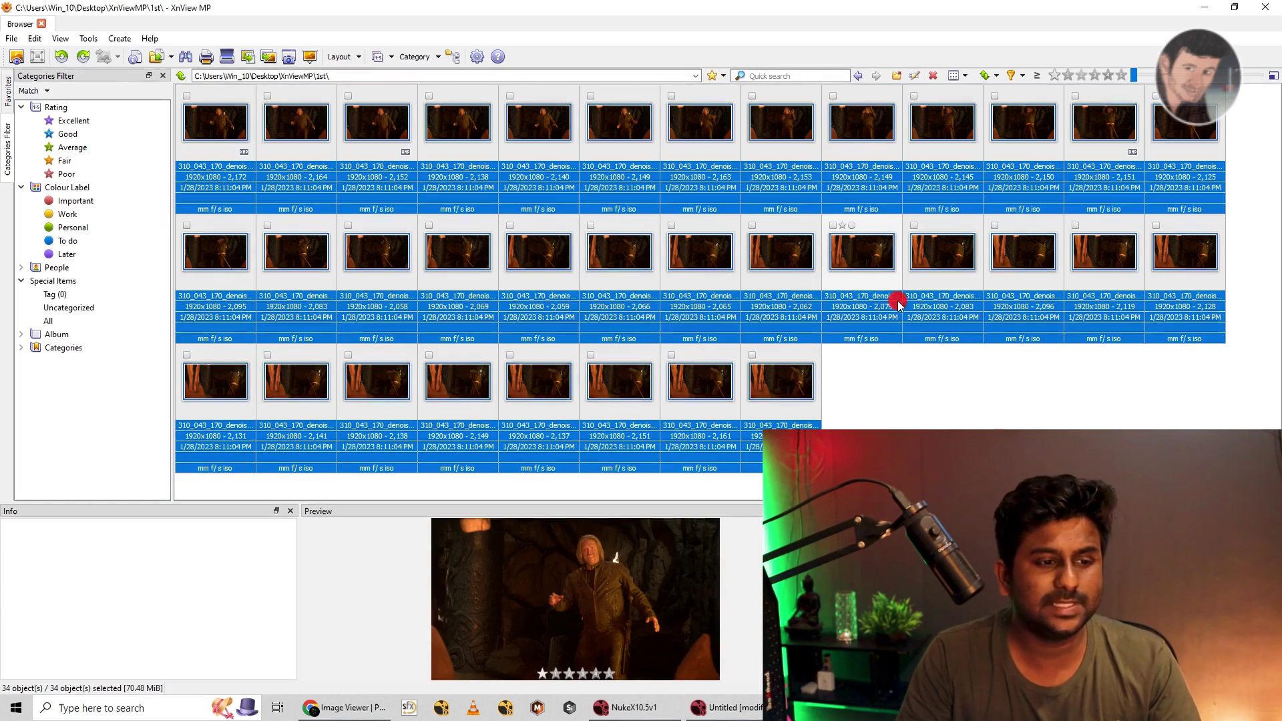
Step: Start a batch rename of the 34 selected frames, templating from the first file's name
right_click(223, 126)
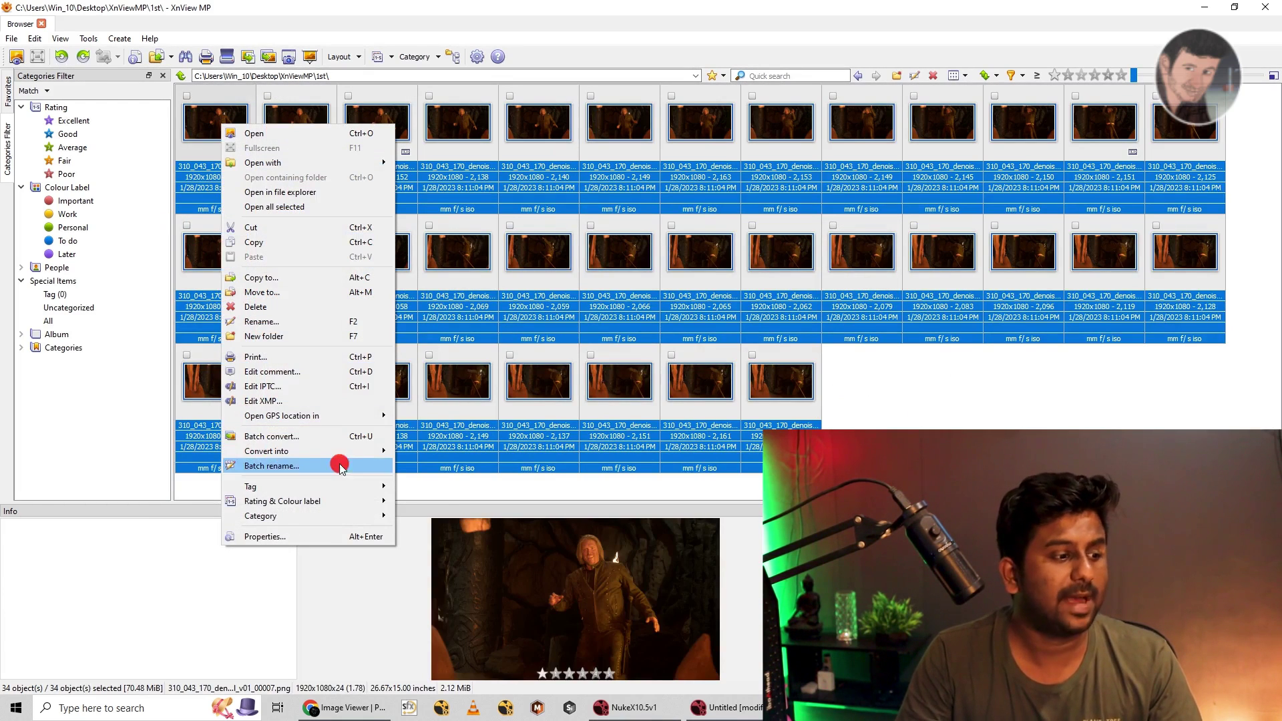
left_click(308, 466)
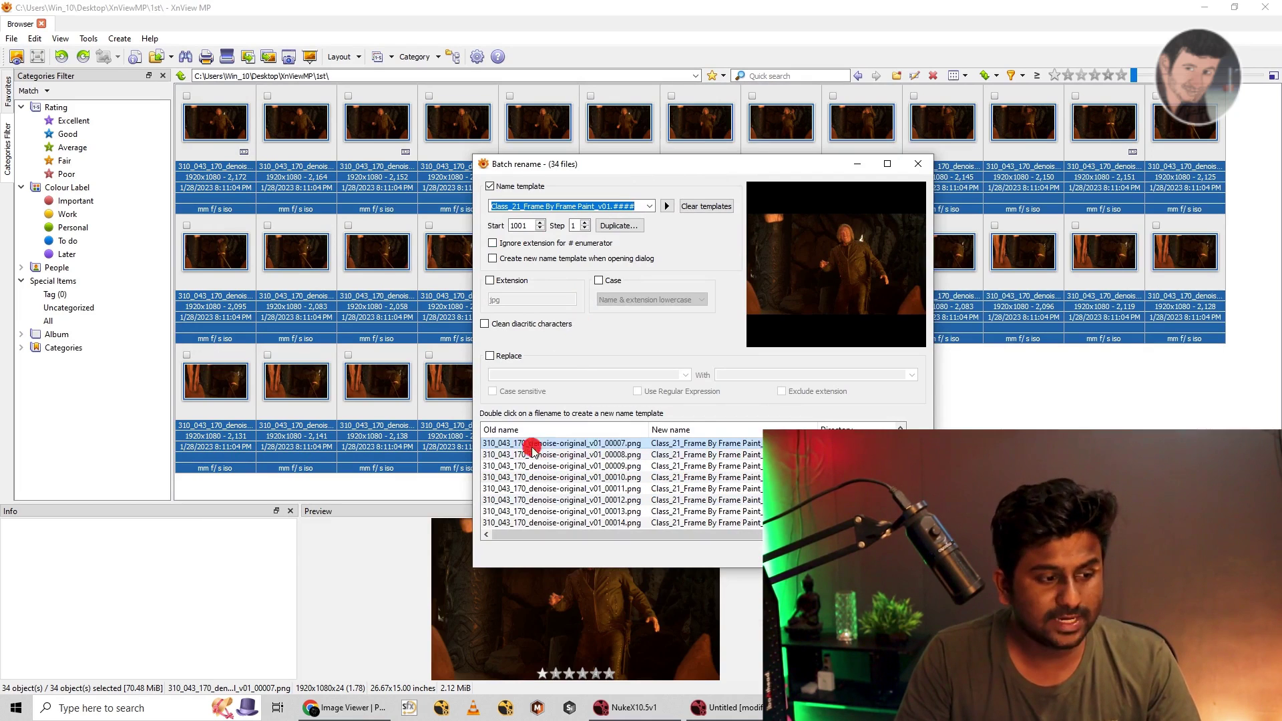
double_click(588, 443)
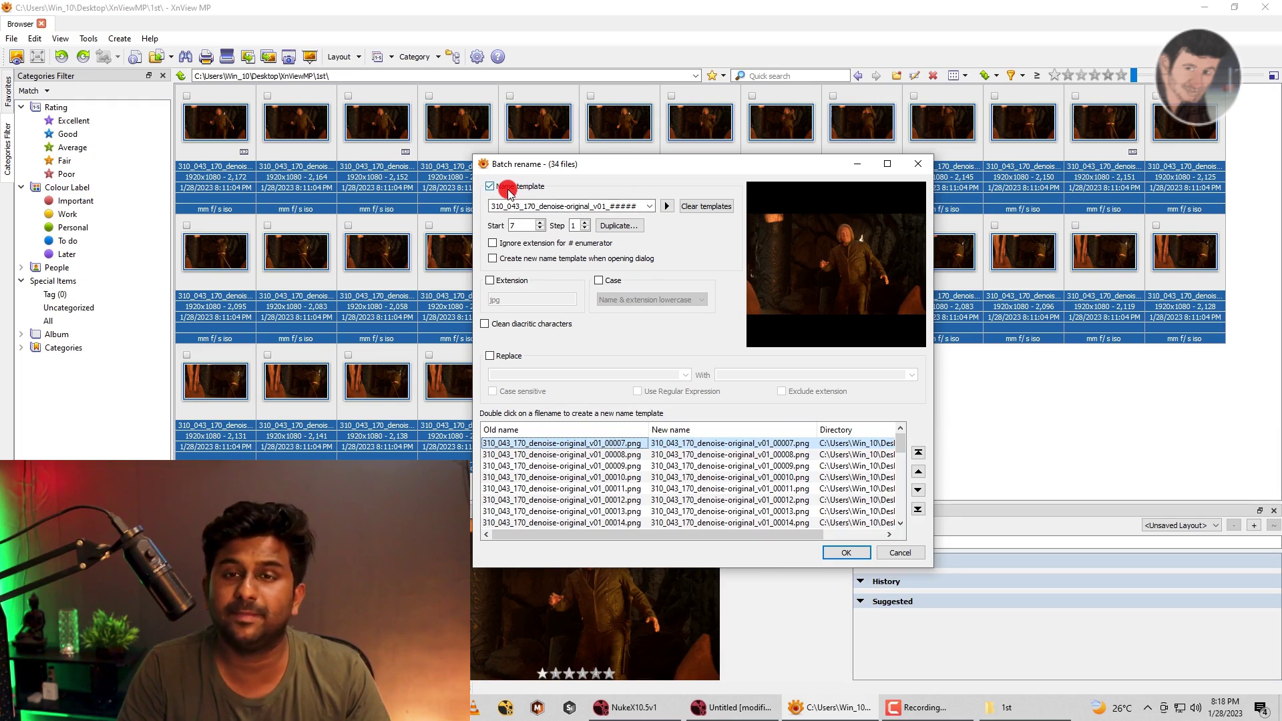
Step: Edit the name template to 310_043_170_paint_v01_##### and keep the png extension
left_click(508, 190)
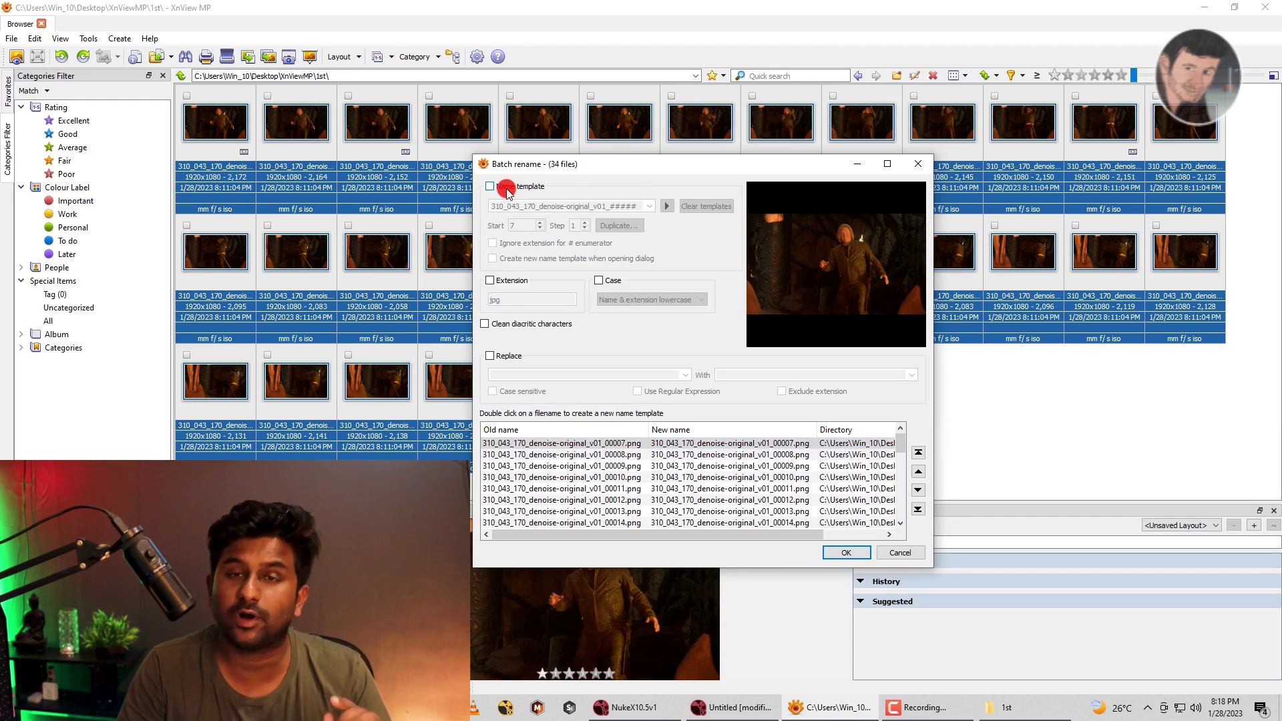
left_click(506, 189)
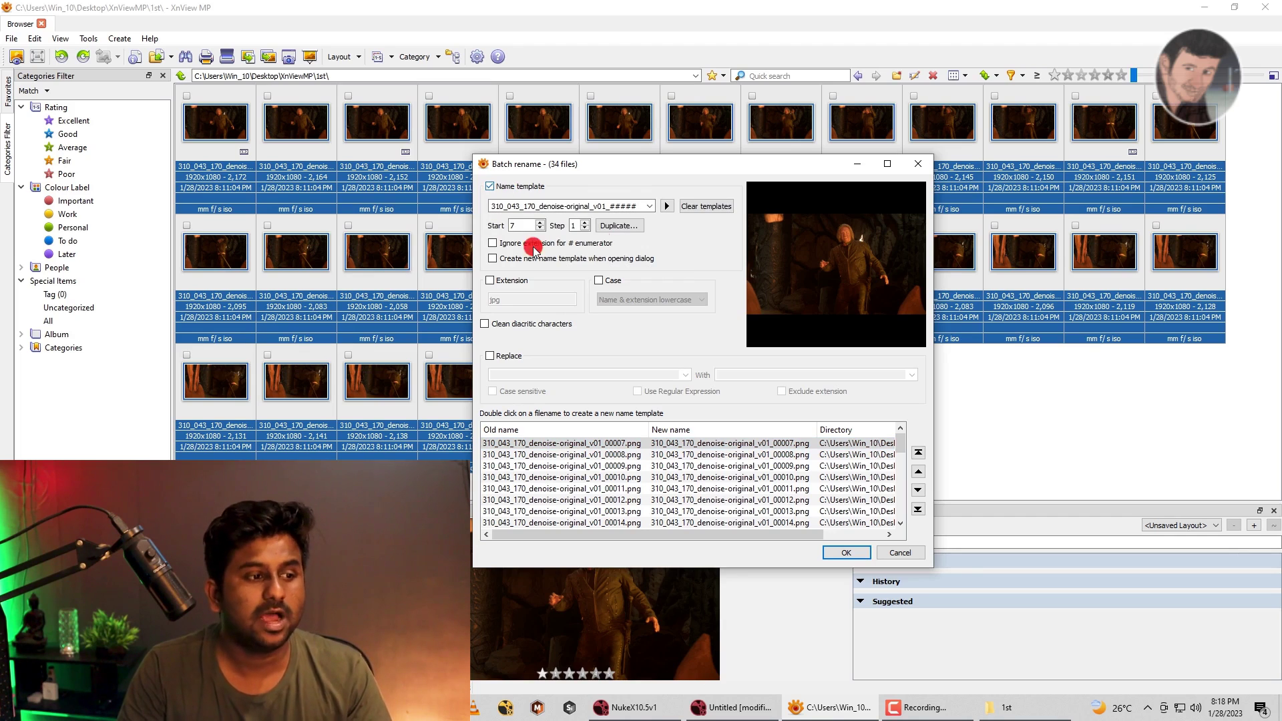
left_click(526, 282)
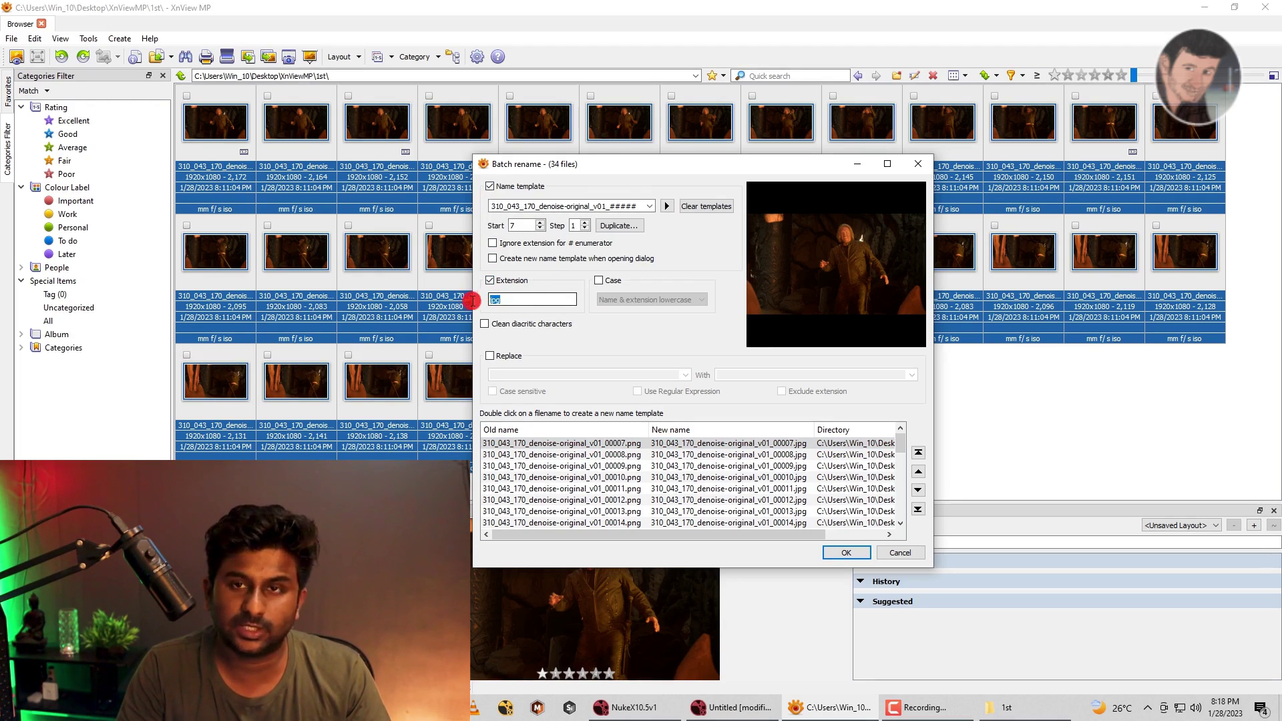
left_click(514, 282)
left_click(547, 205)
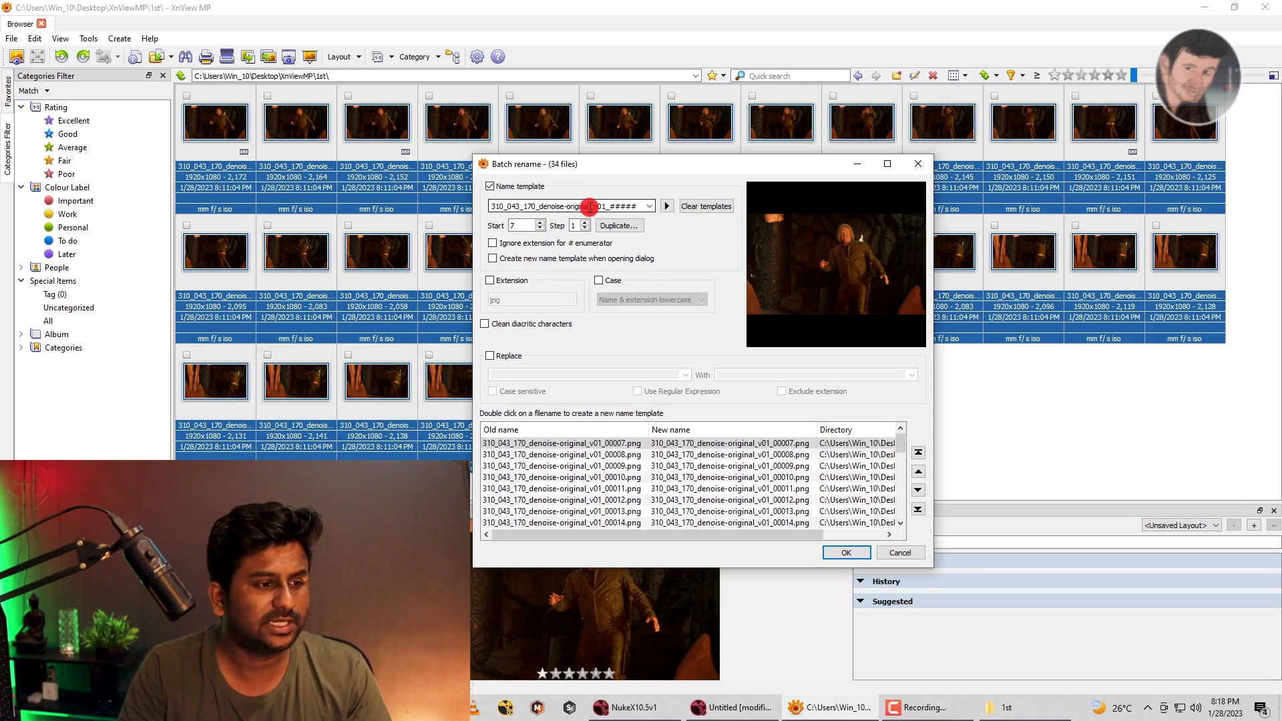
type("pan")
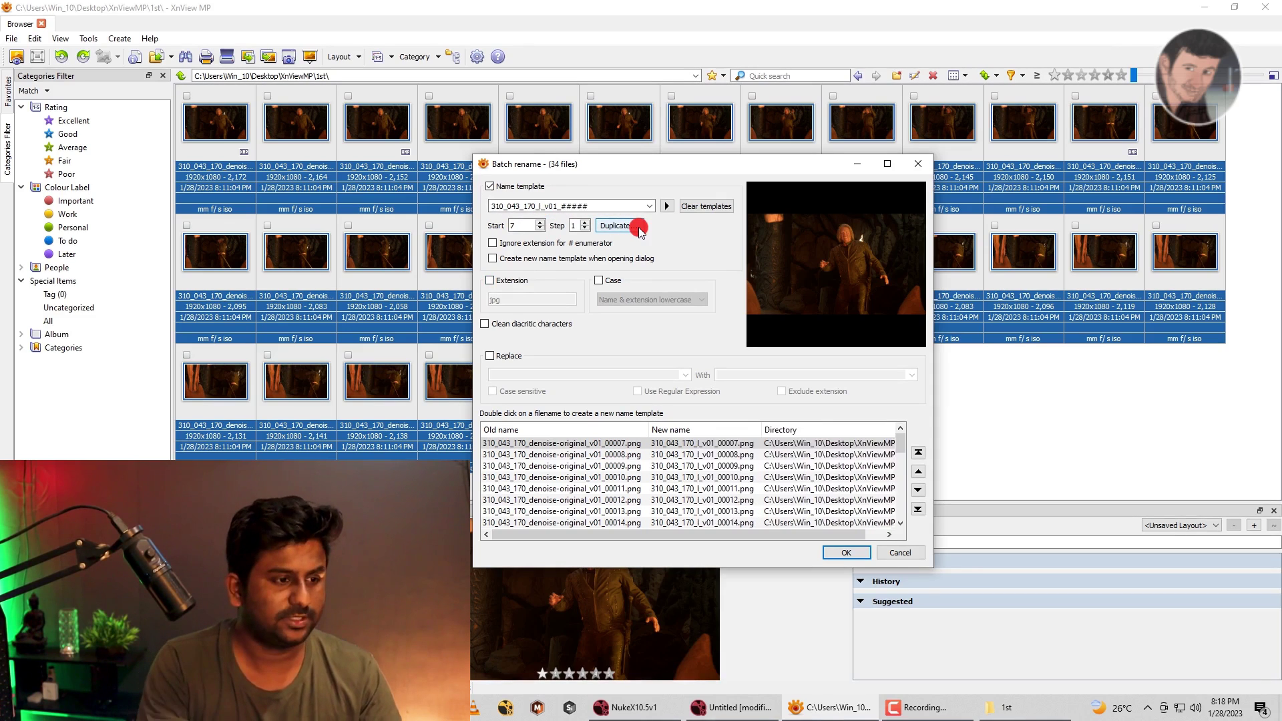
key("BackSpace")
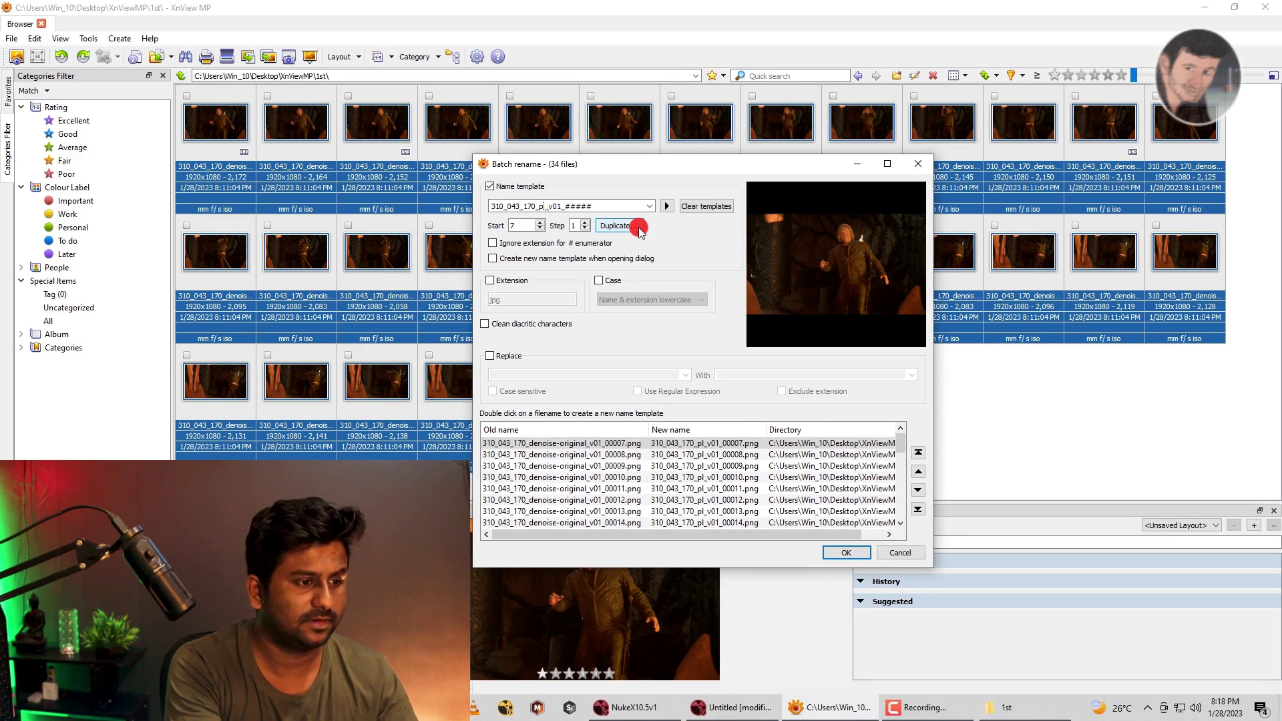
type("int_v01")
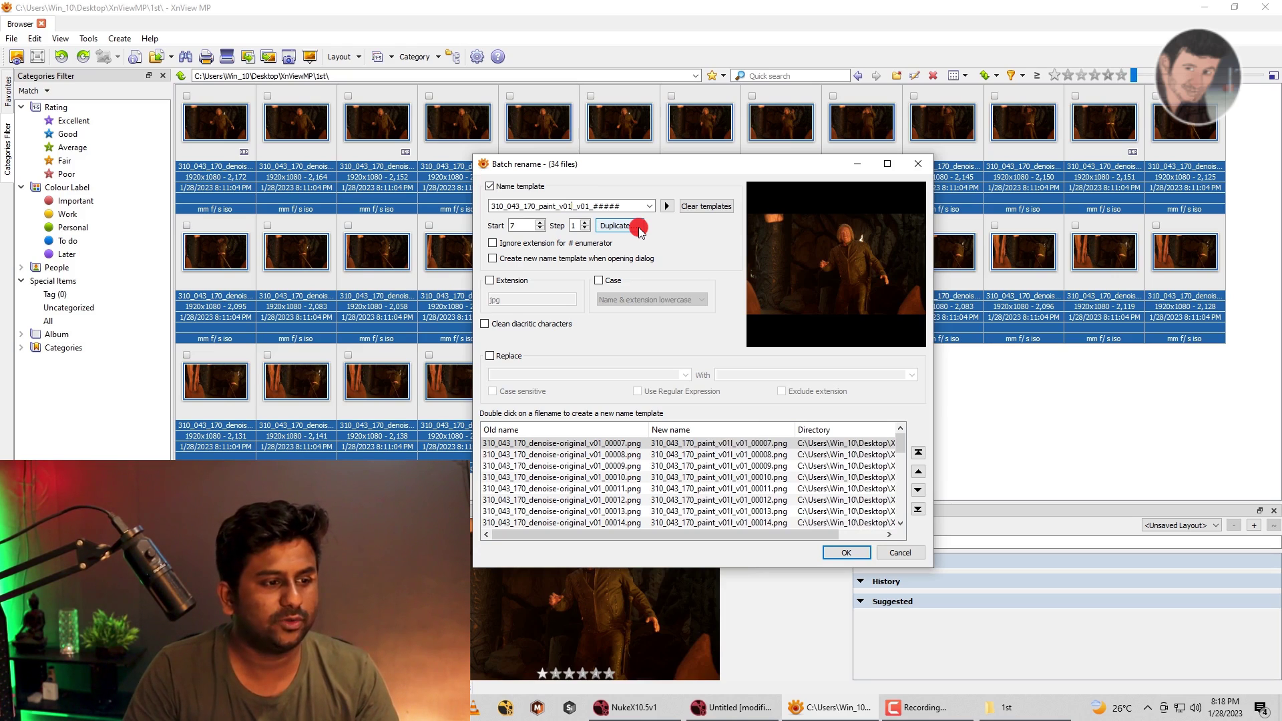
key("BackSpace")
key("BackSpace")
key("BackSpace")
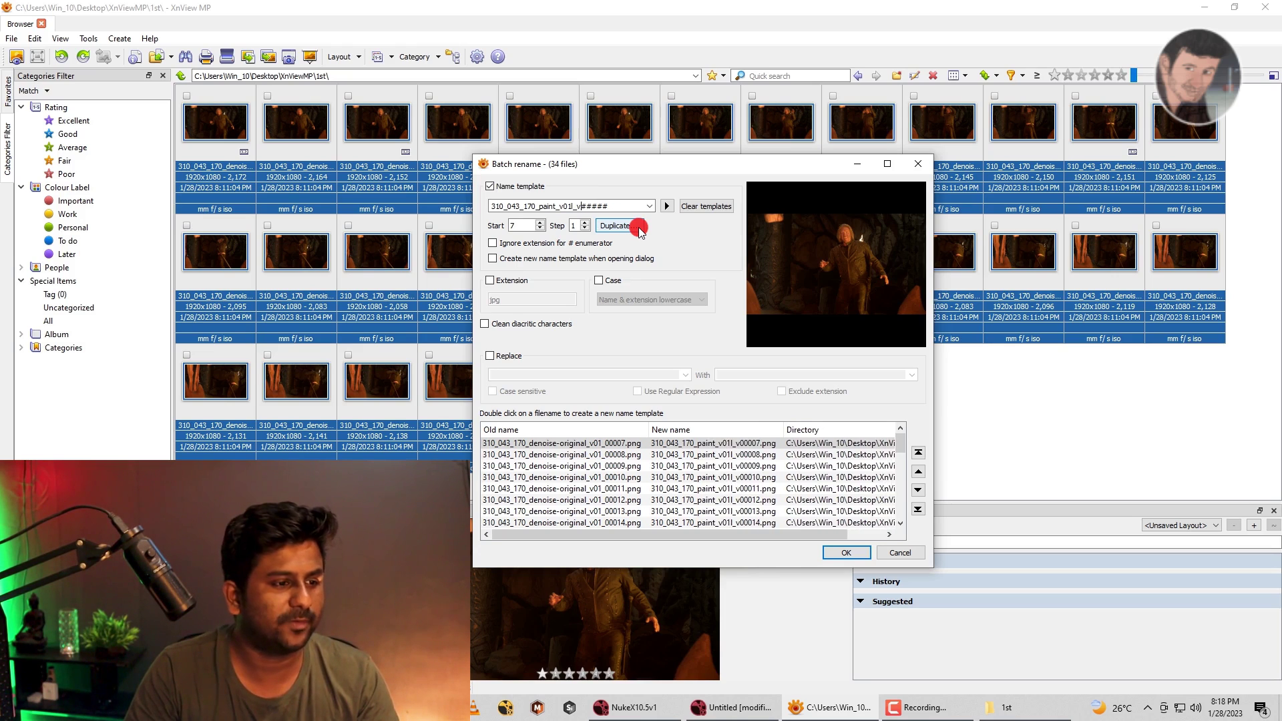
key("BackSpace")
key("BackSpace")
key("BackSpace")
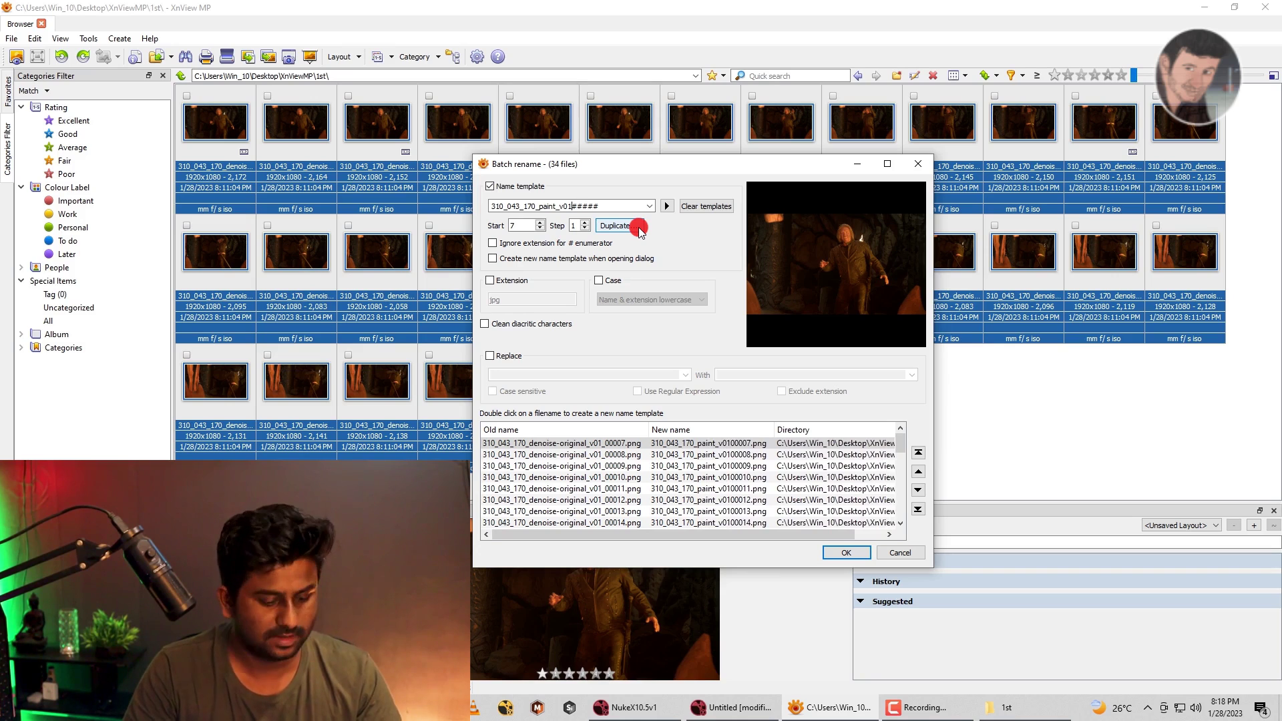
type("_")
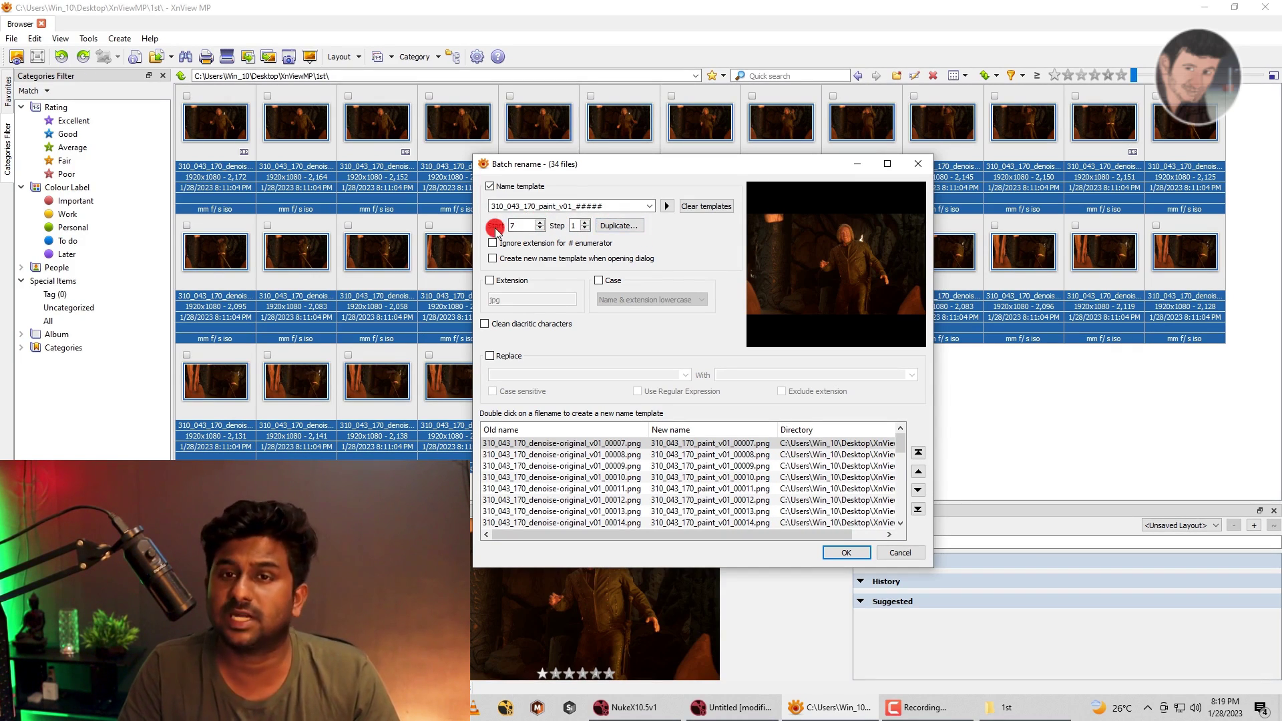
Step: Set the batch rename start number to 1001 and apply the rename
left_click(1002, 707)
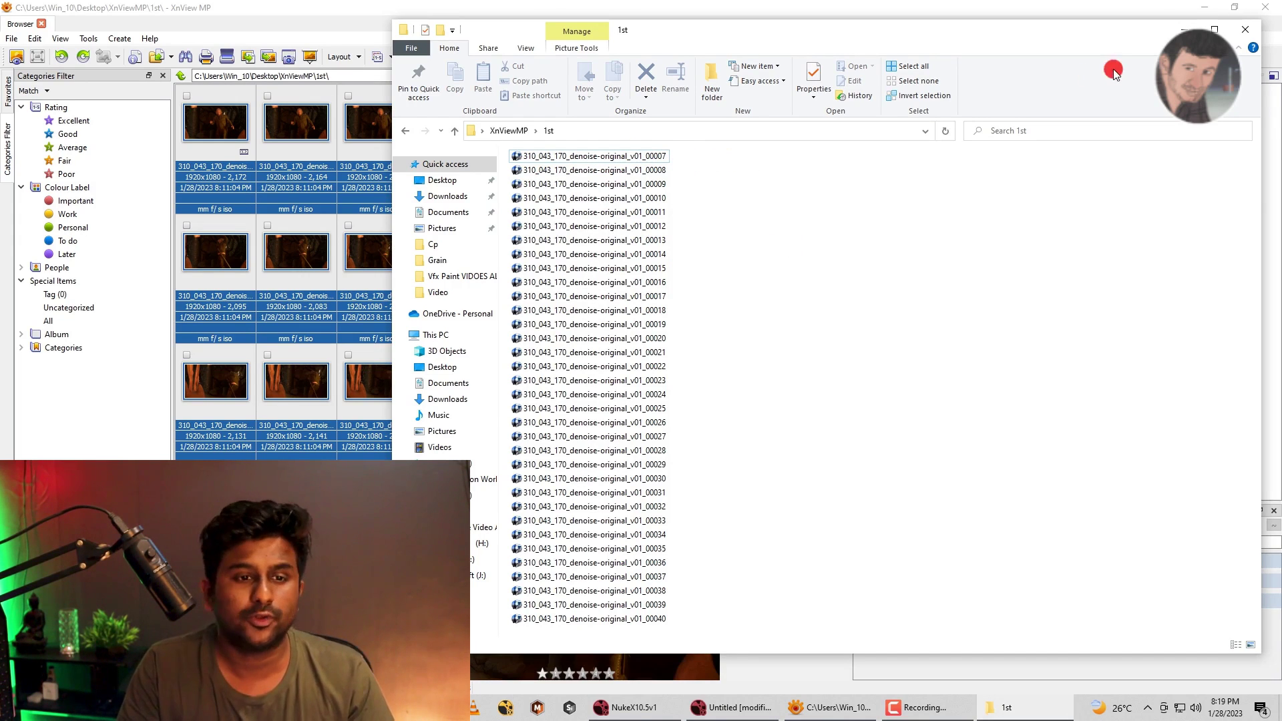
key("alt+Tab")
left_click(516, 228)
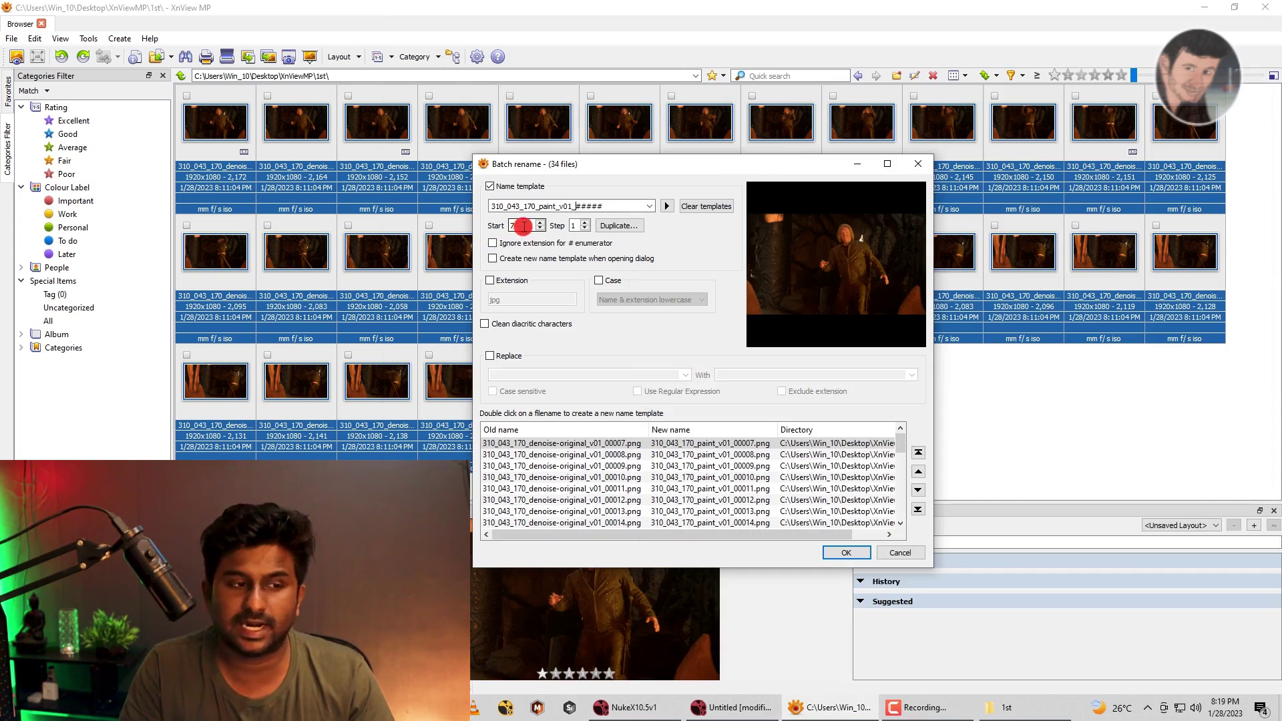
type("100")
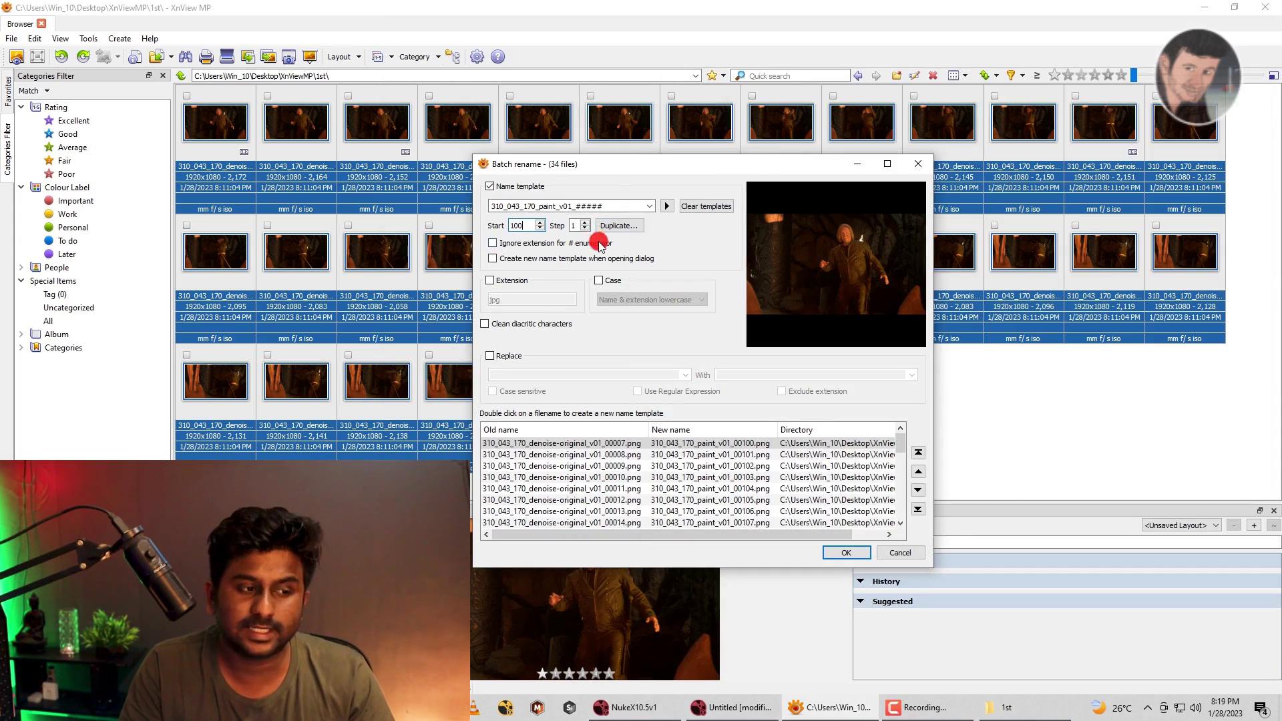
type("1")
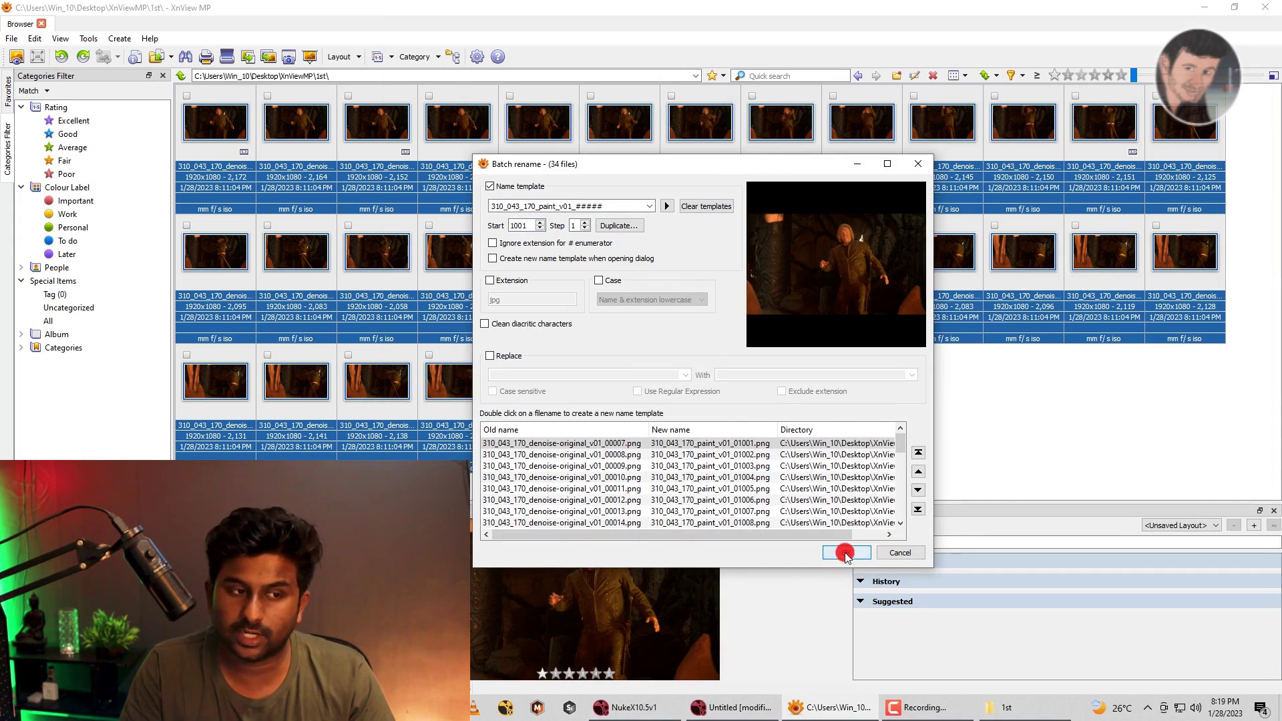
left_click(844, 553)
Step: Confirm in Explorer the frames run 310_043_170_paint_v01_01001–01034, then return to XnView MP
left_click(992, 707)
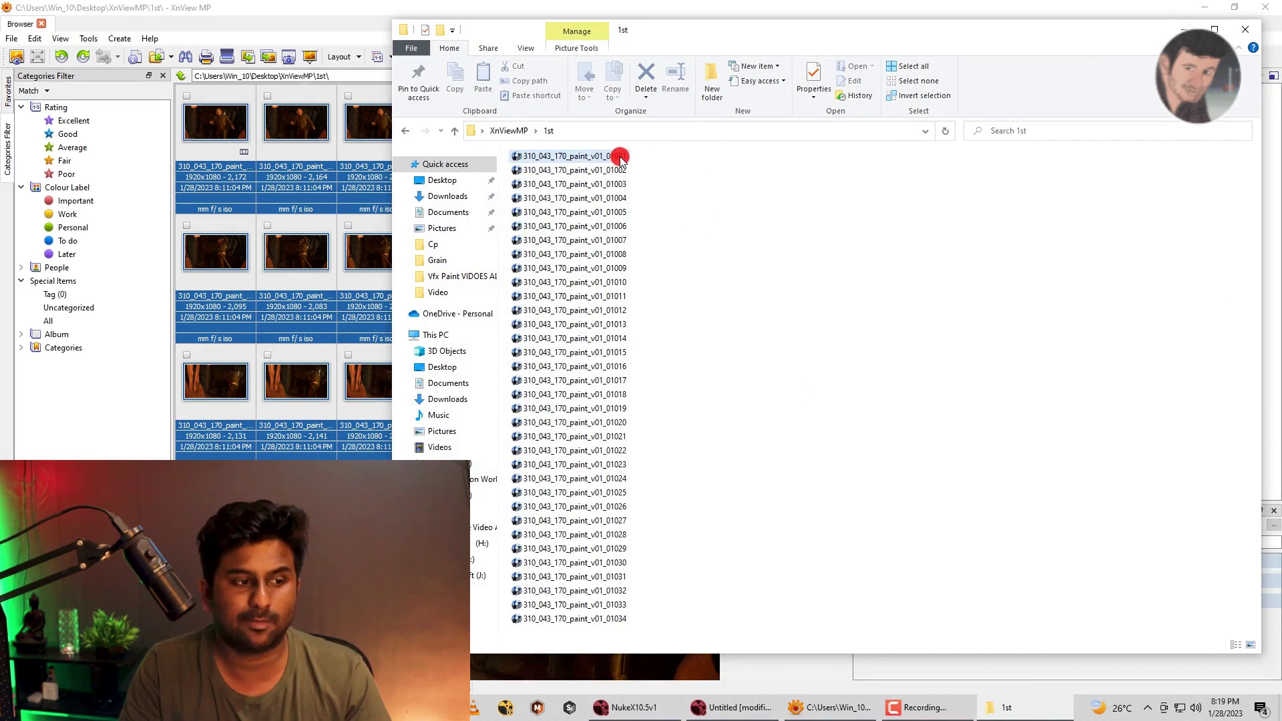
left_click(652, 130)
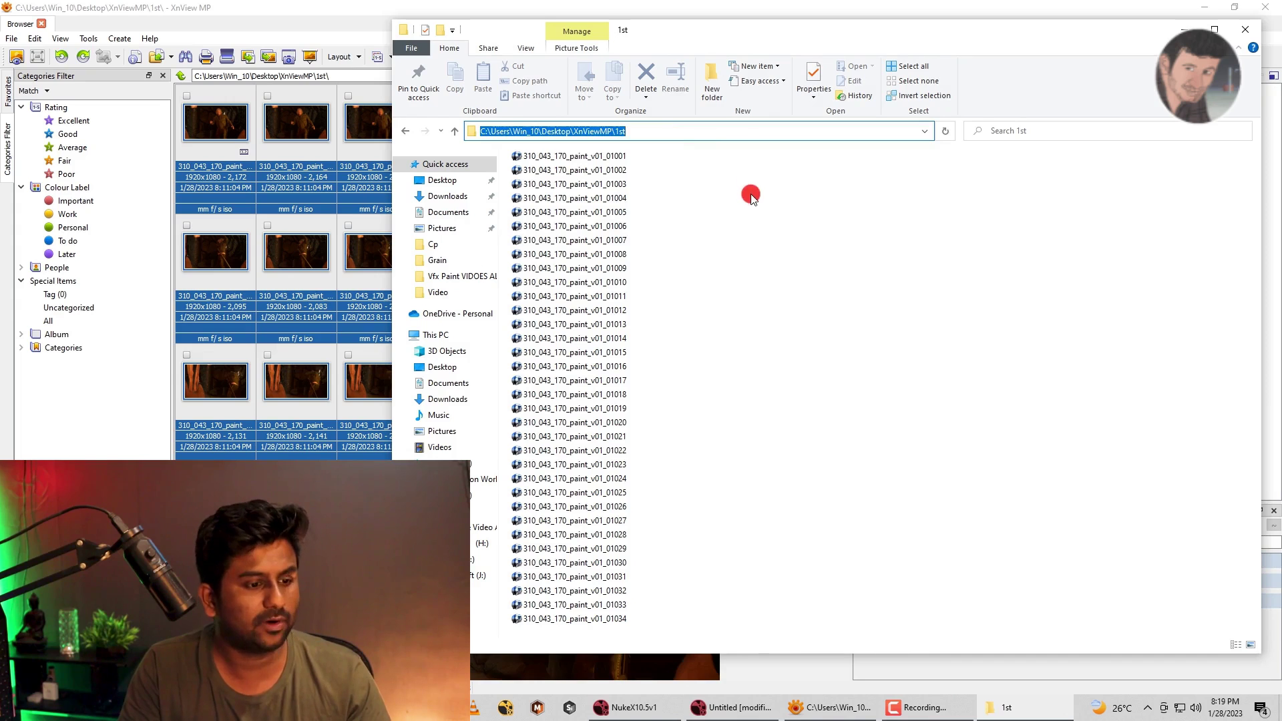
left_click(832, 707)
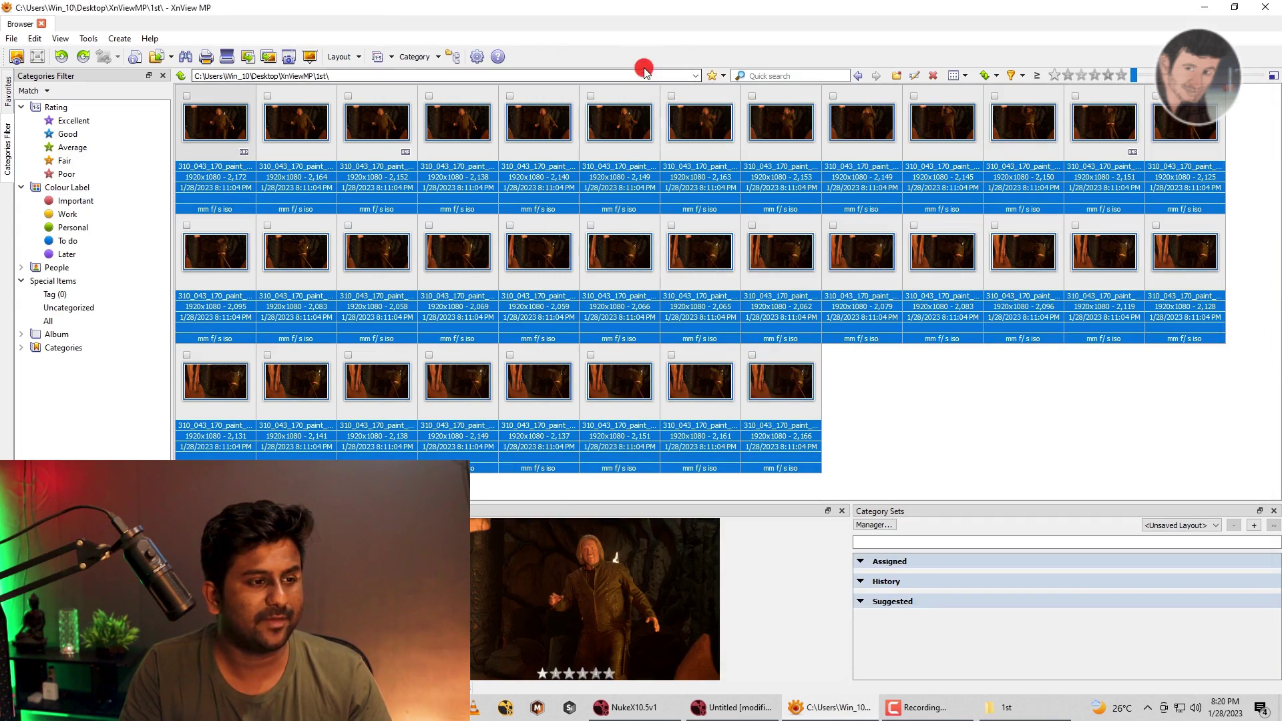
Step: Batch rename all frames again with a four-digit template, 310_043_170_paint_v01_####
left_click(640, 75)
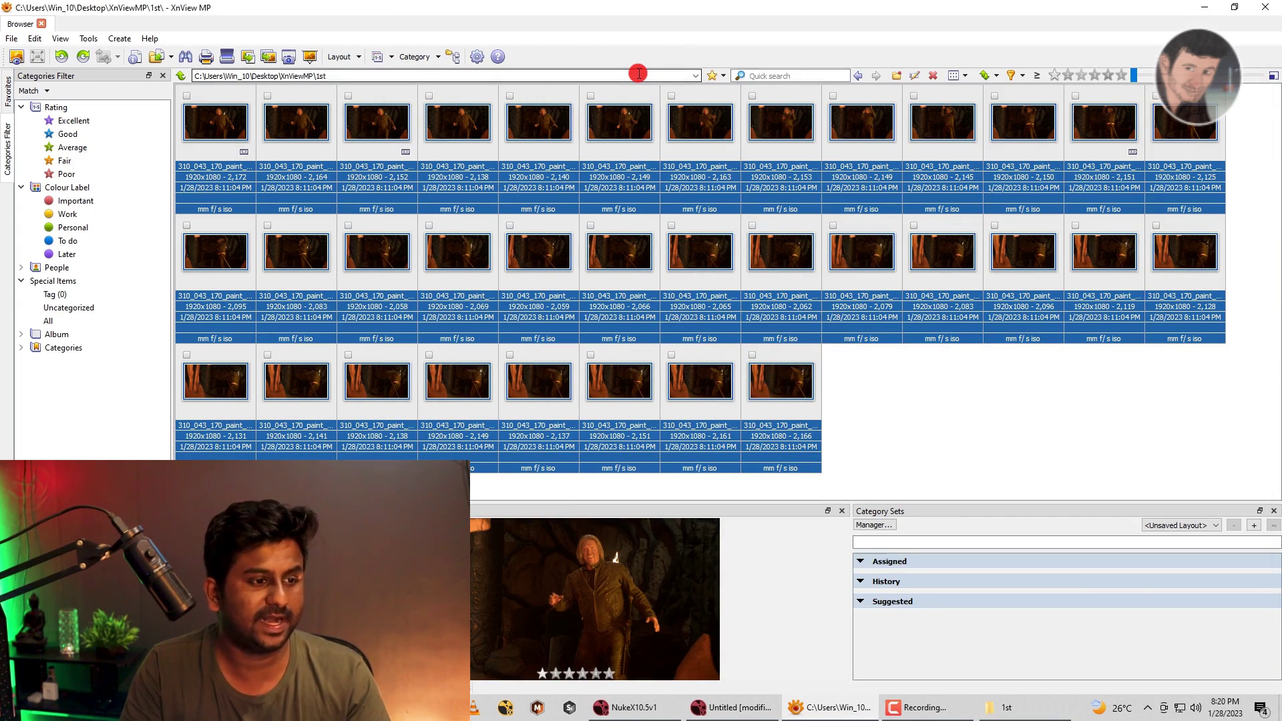
left_click(920, 360)
key("ctrl+a")
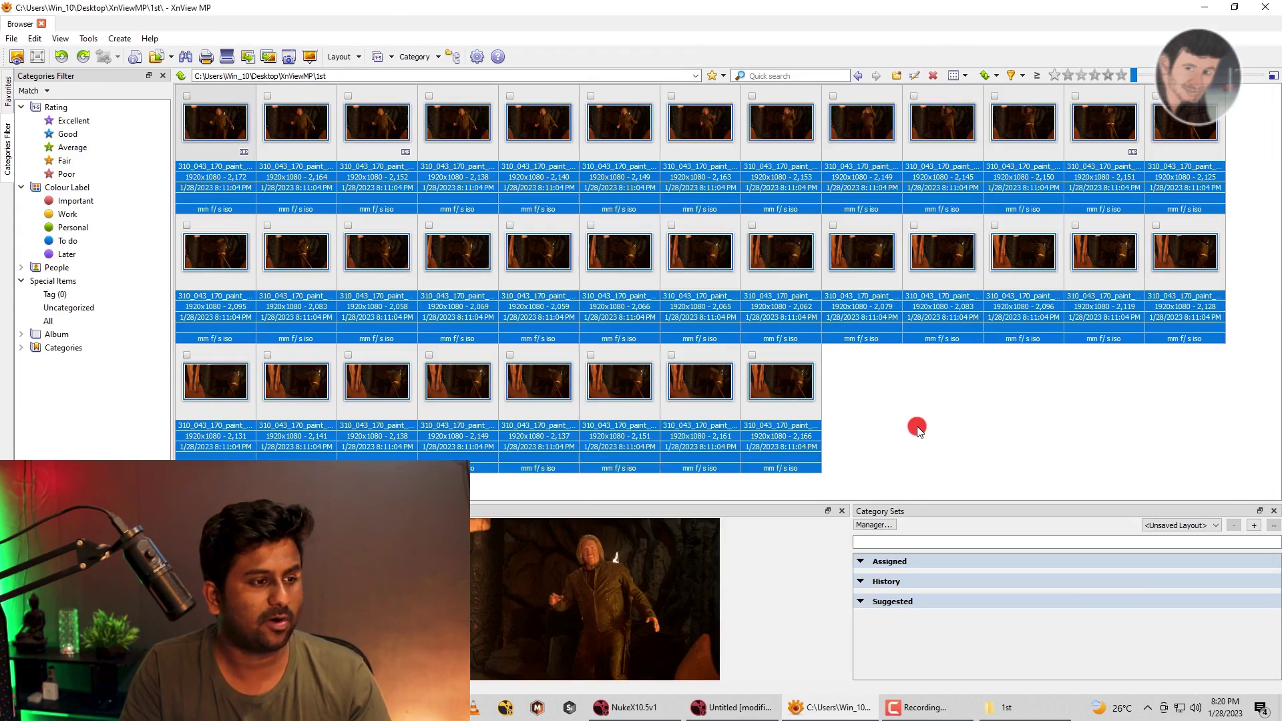
mouse_move(538, 121)
right_click(549, 130)
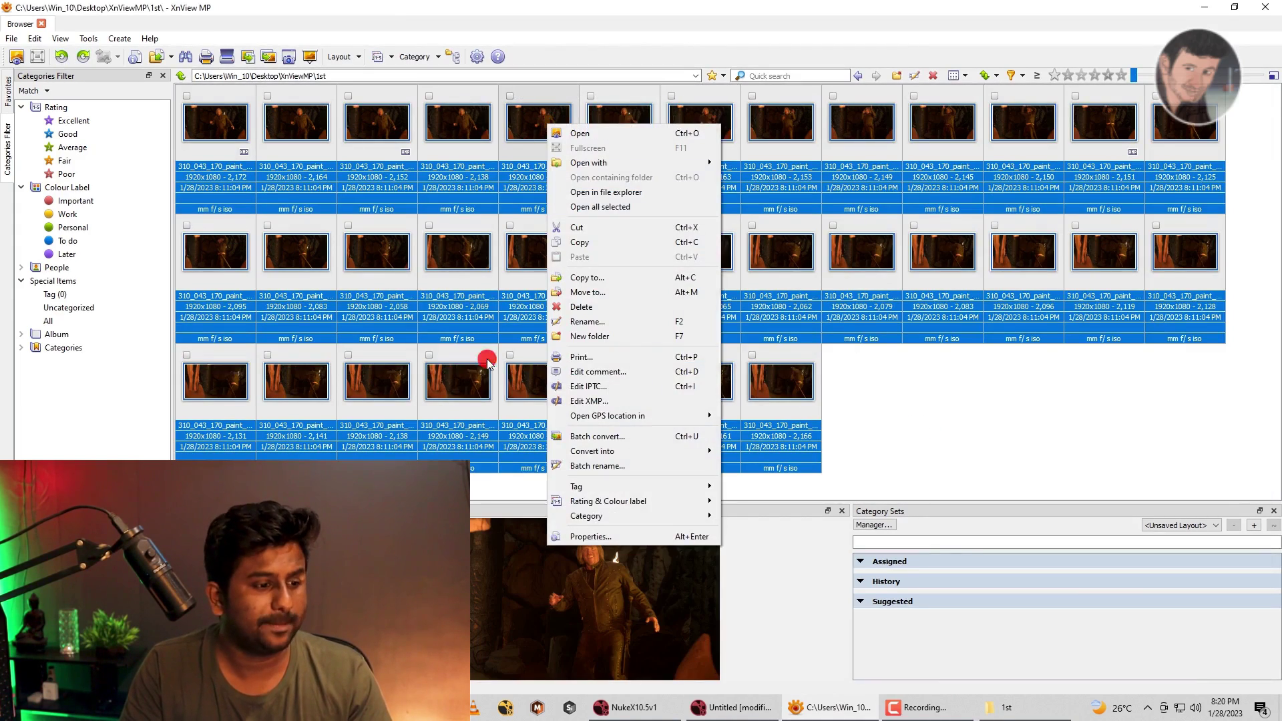
left_click(575, 458)
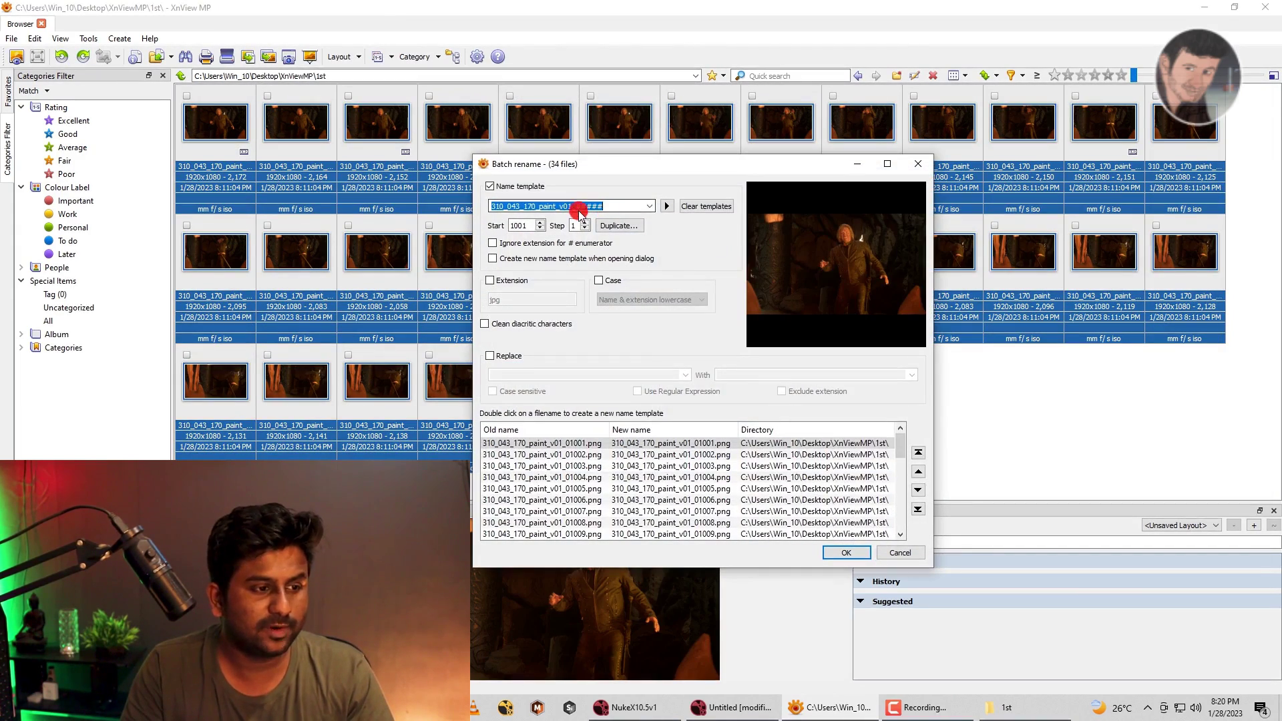
key("BackSpace")
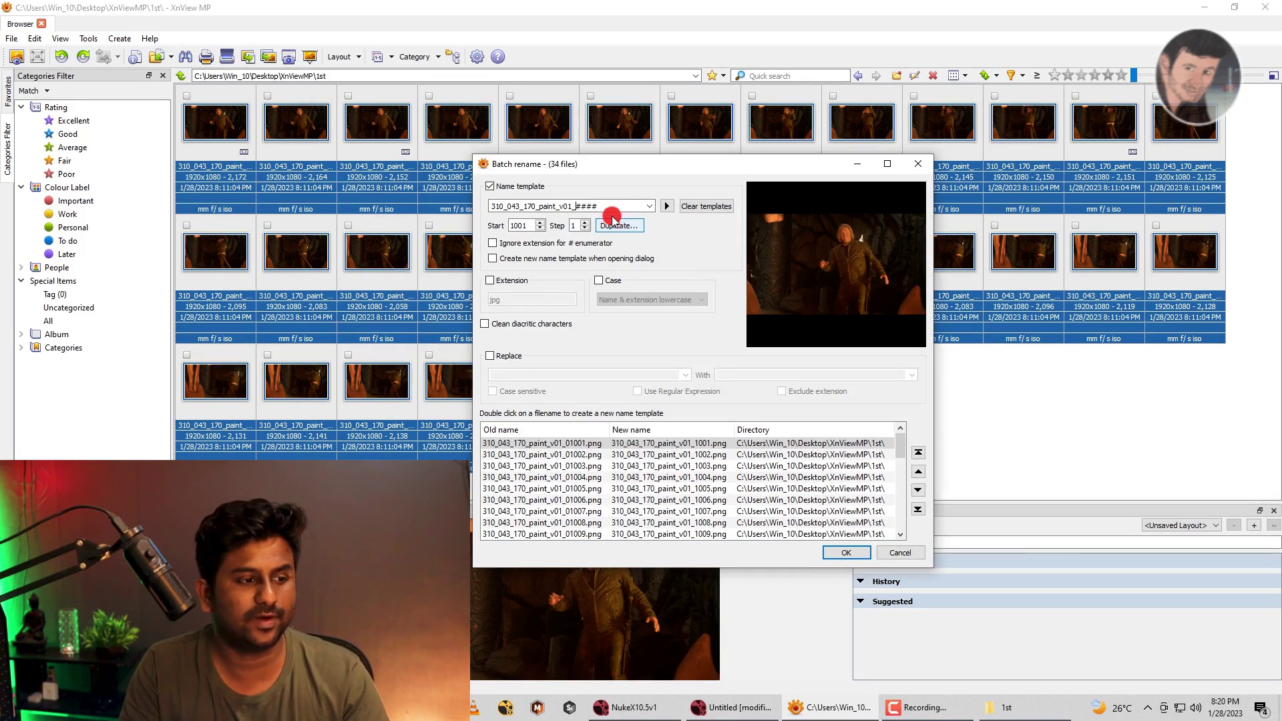
left_click(860, 553)
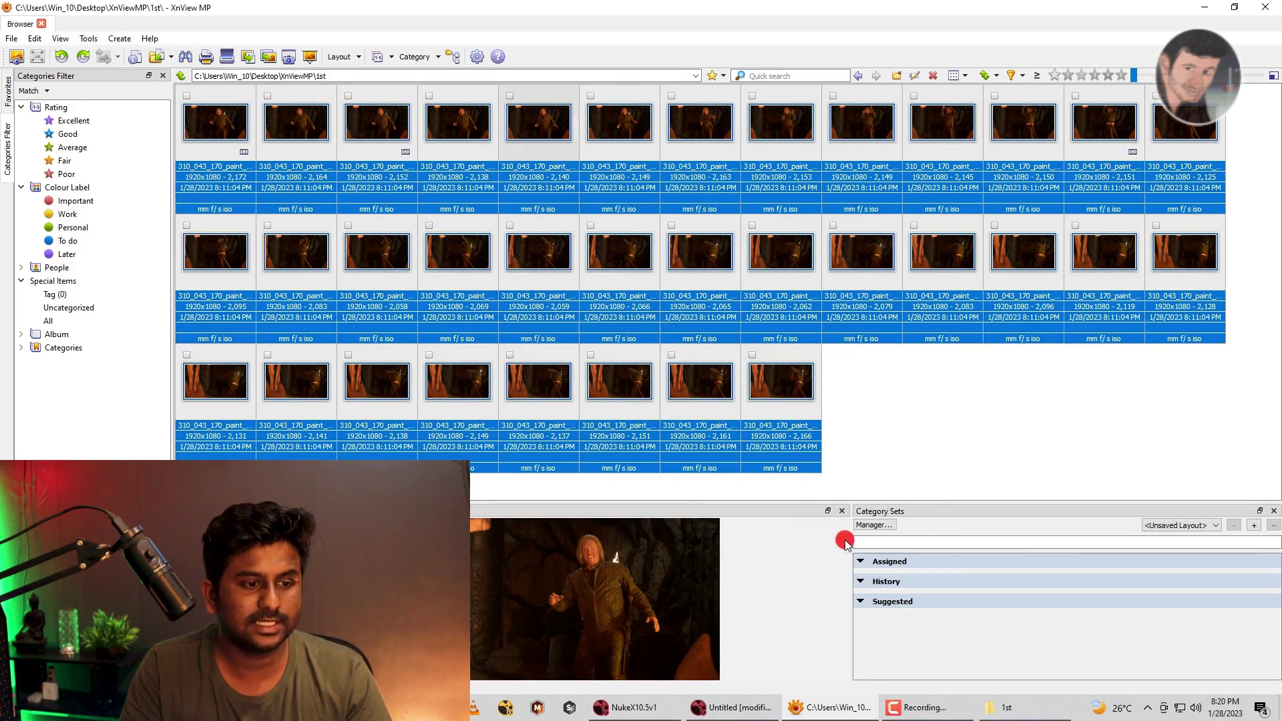
Step: Play the renamed paint_v01 1001–1034 sequence in RV, then close the player
left_click(1212, 8)
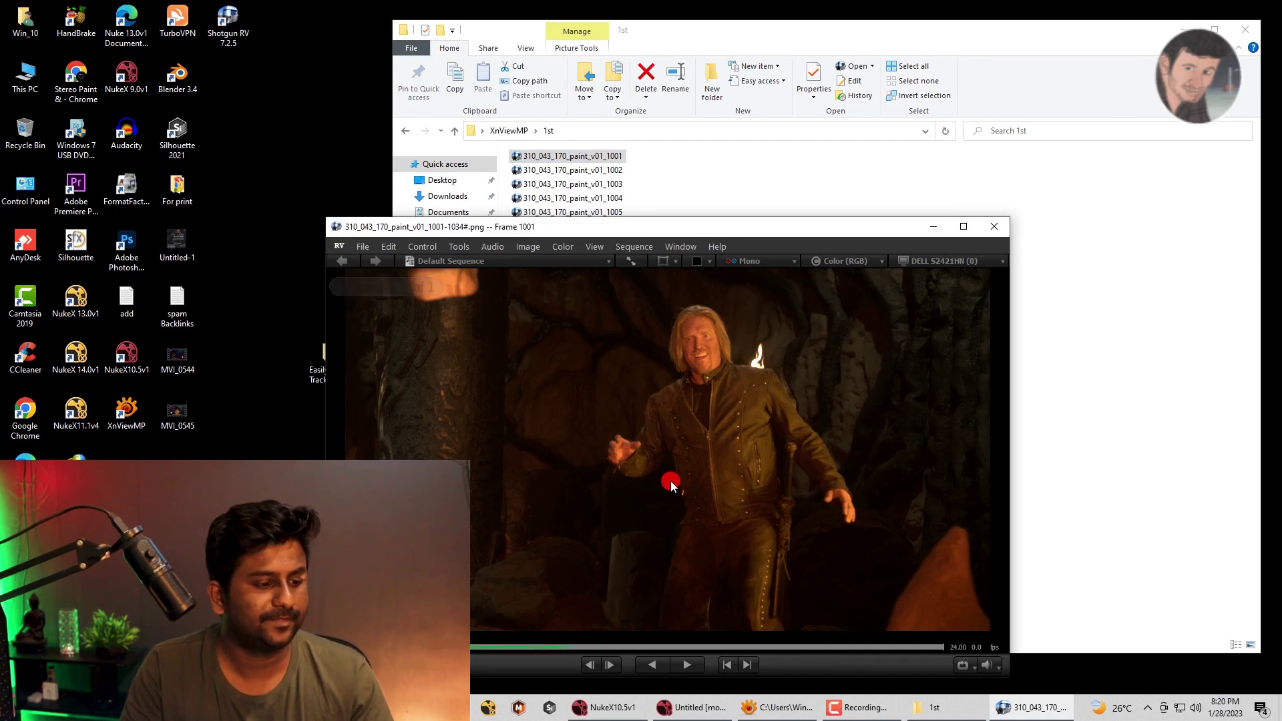
key("space")
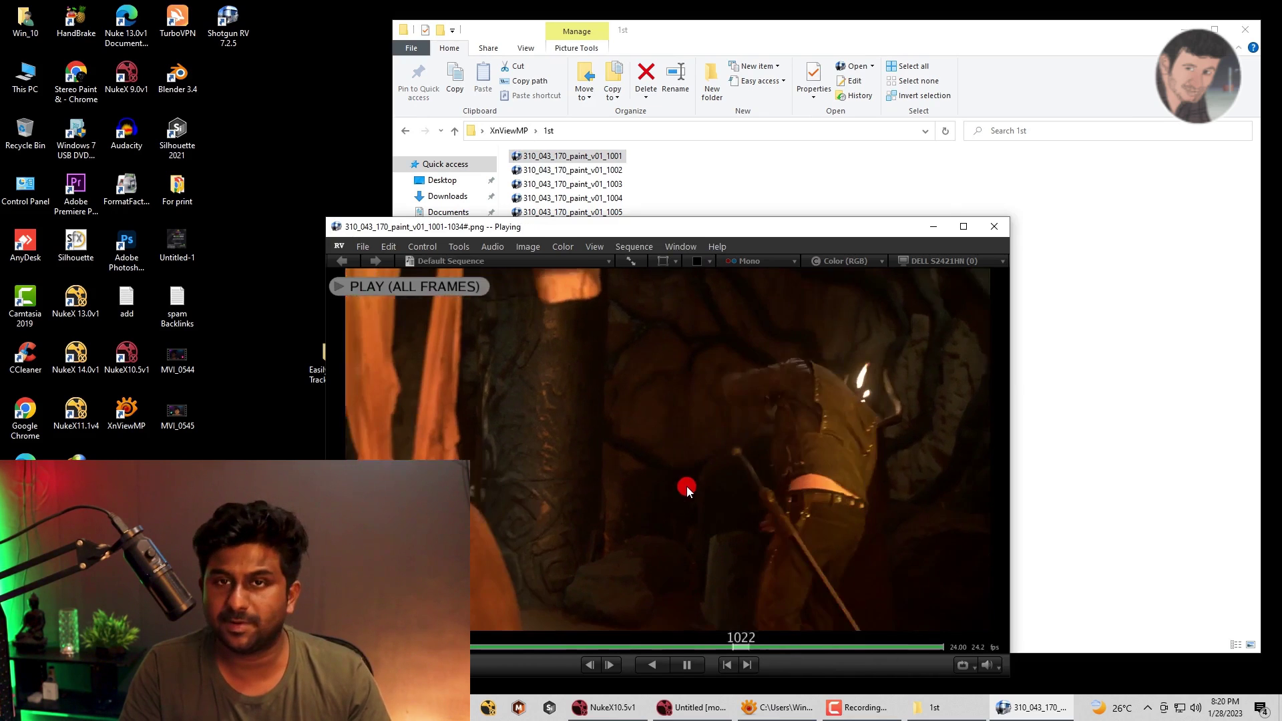
left_click(995, 227)
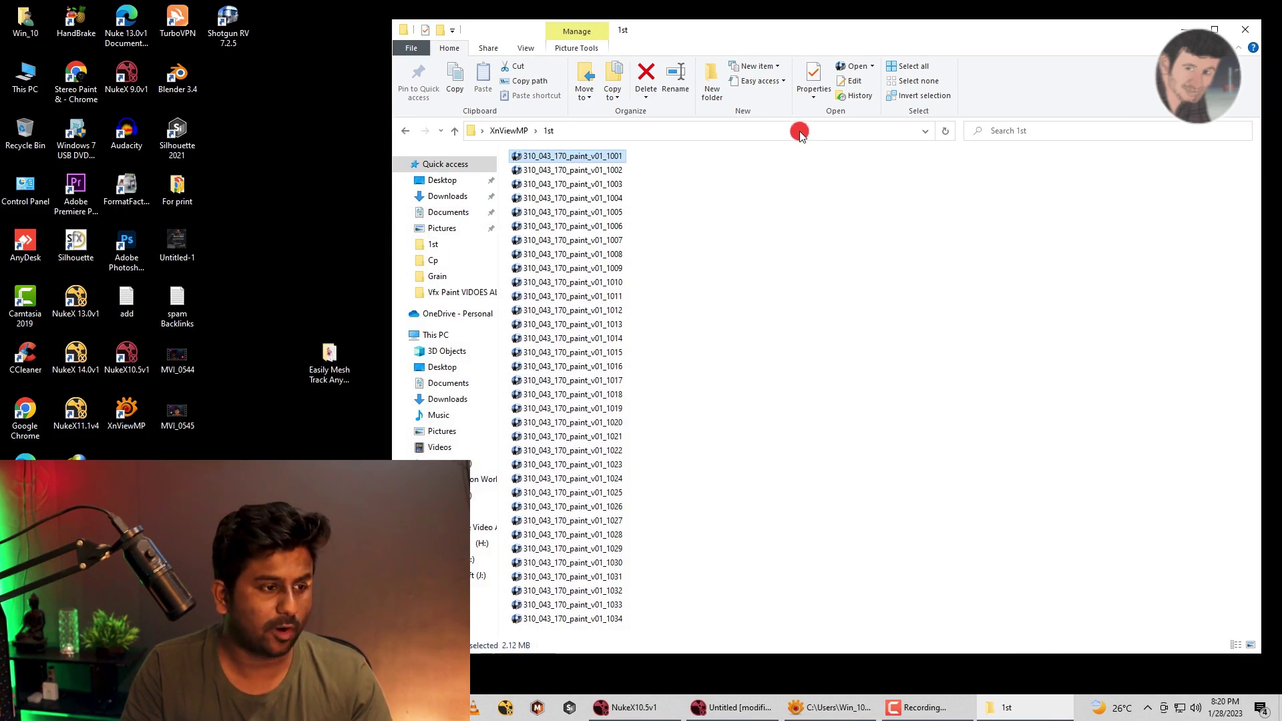
Step: Paste the 1st folder path into NukeX as Read1, view it, and play from 1001
left_click(801, 133)
left_click(710, 695)
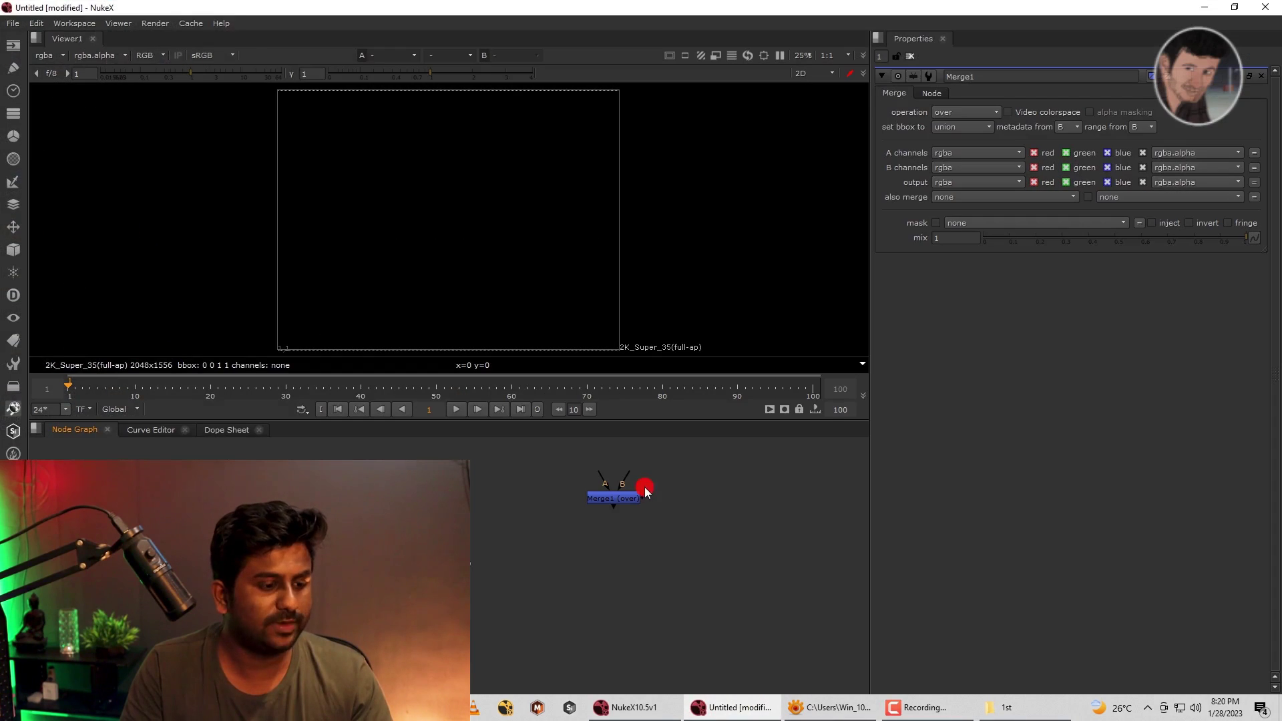
key("ctrl+v")
key("1")
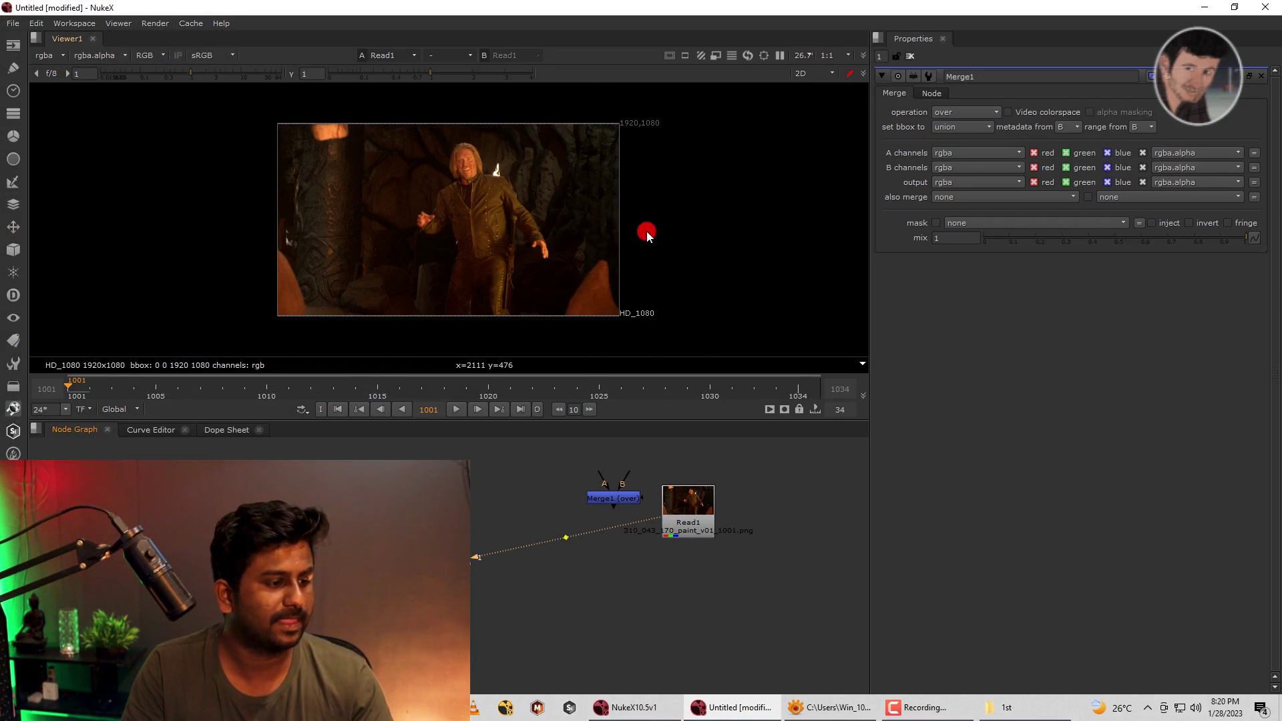
key("l")
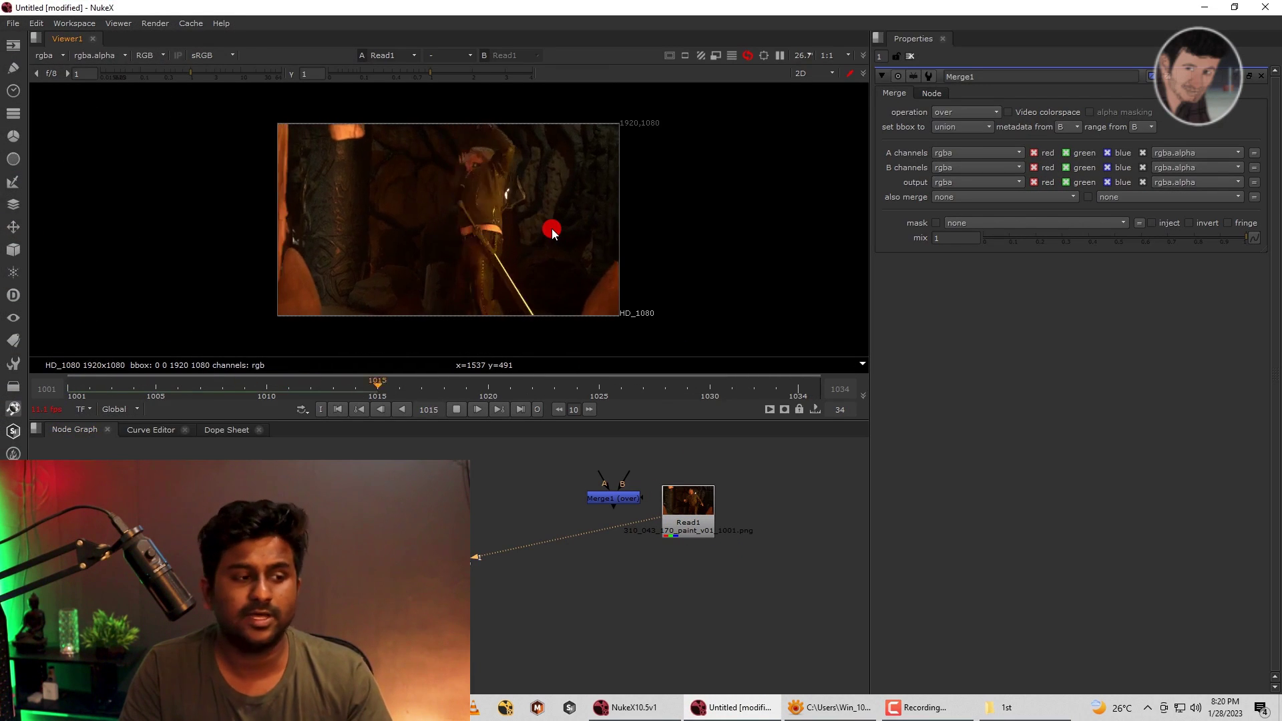